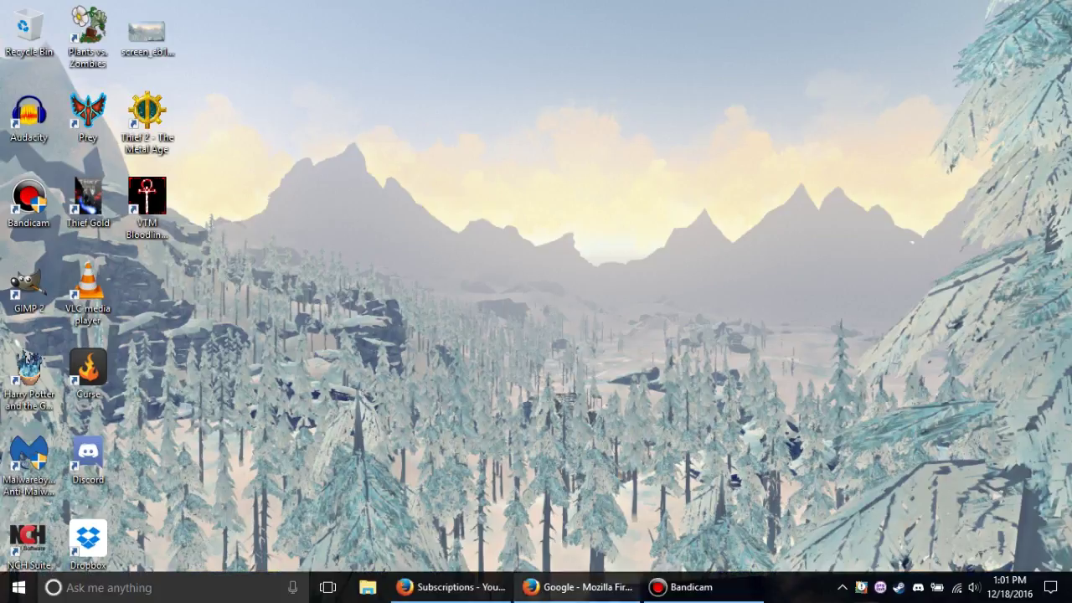
Step: Bring Firefox back up and search Google for 'doom 64 rom'
left_click(578, 587)
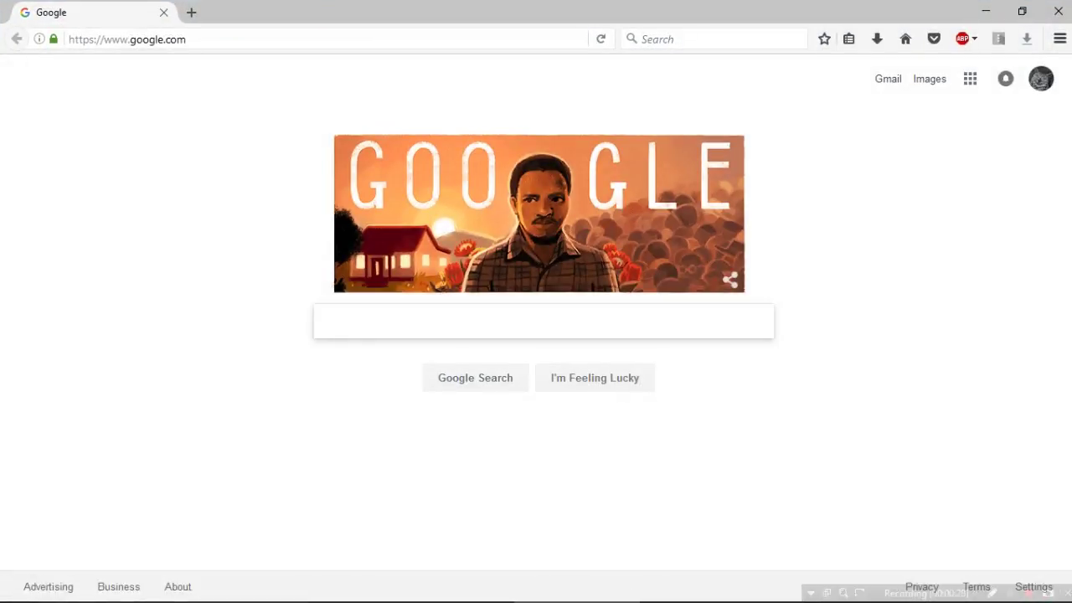
type("doom 64")
key("Return")
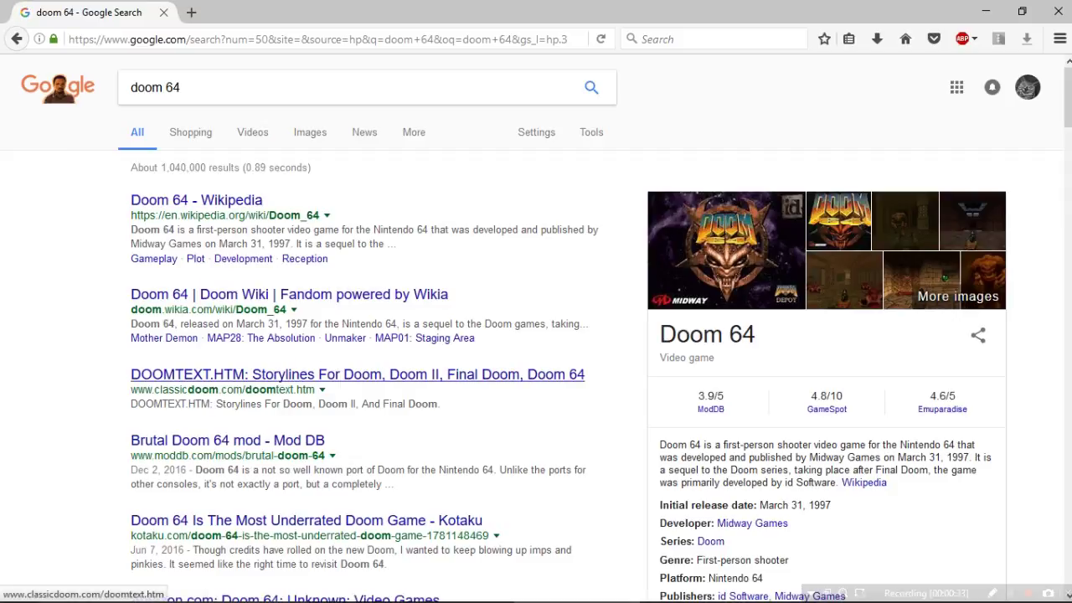
left_click(335, 87)
type("r")
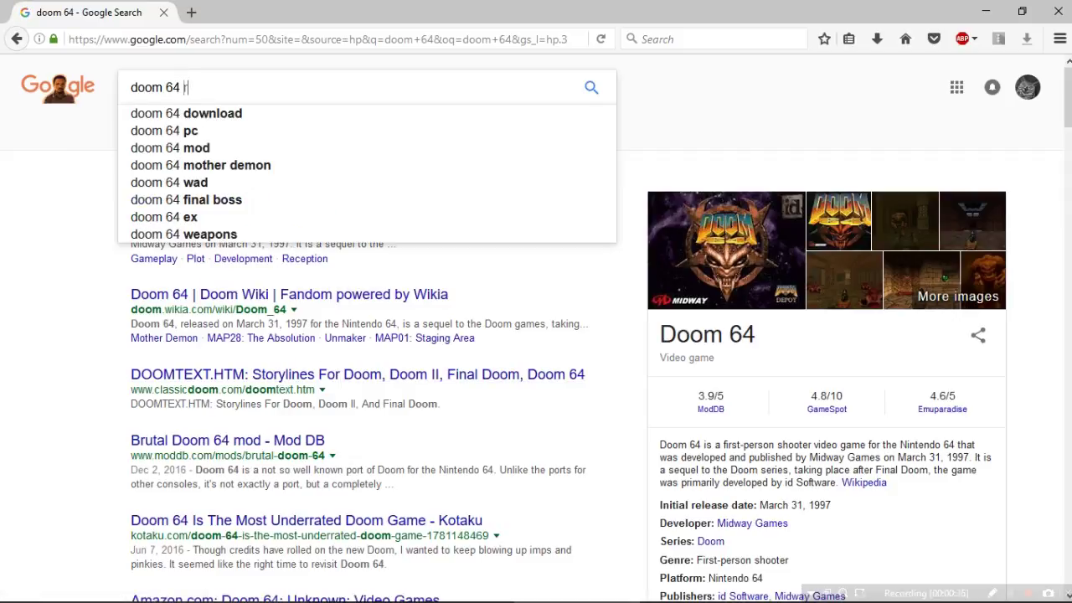
type("om")
key("Return")
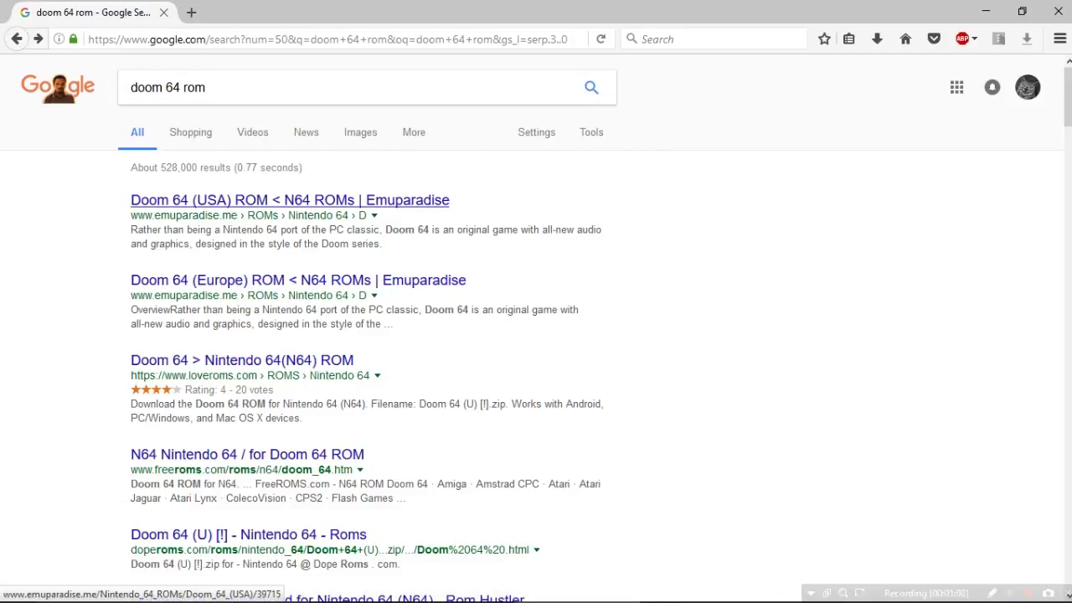
Step: Open the Emuparadise Doom 64 (USA) result and jump to its Download Links section
left_click(290, 199)
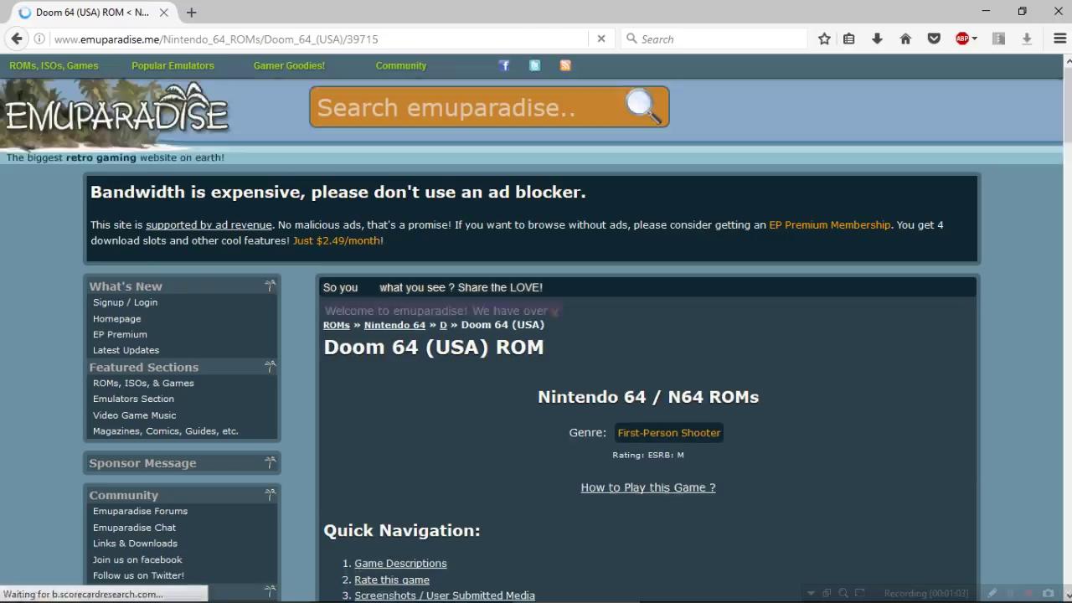
scroll(536, 335, "down", 4)
scroll(535, 334, "down", 2)
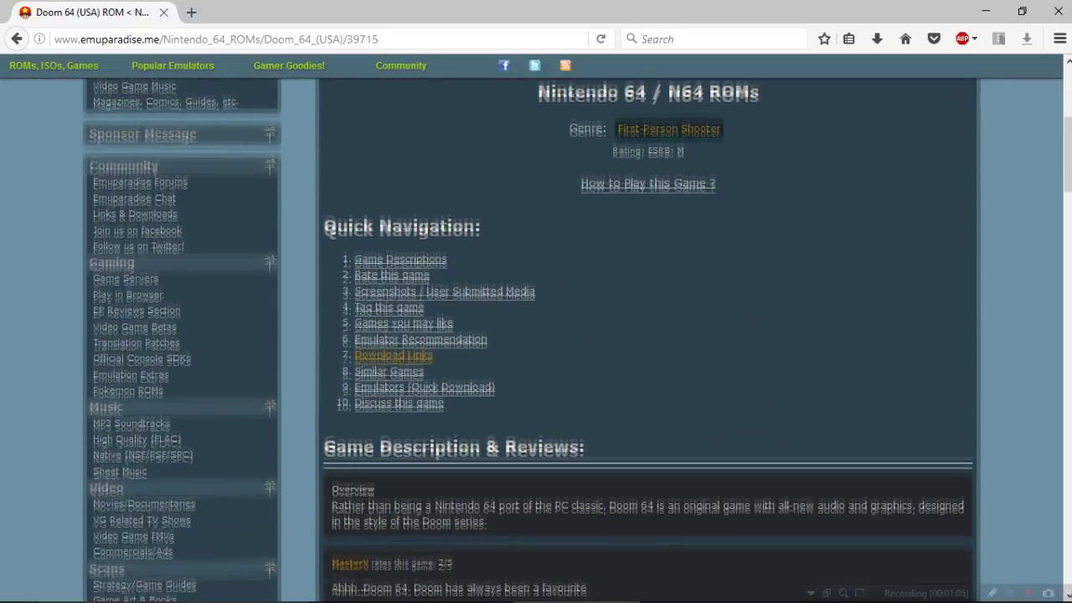
scroll(536, 335, "down", 3)
scroll(536, 335, "down", 2)
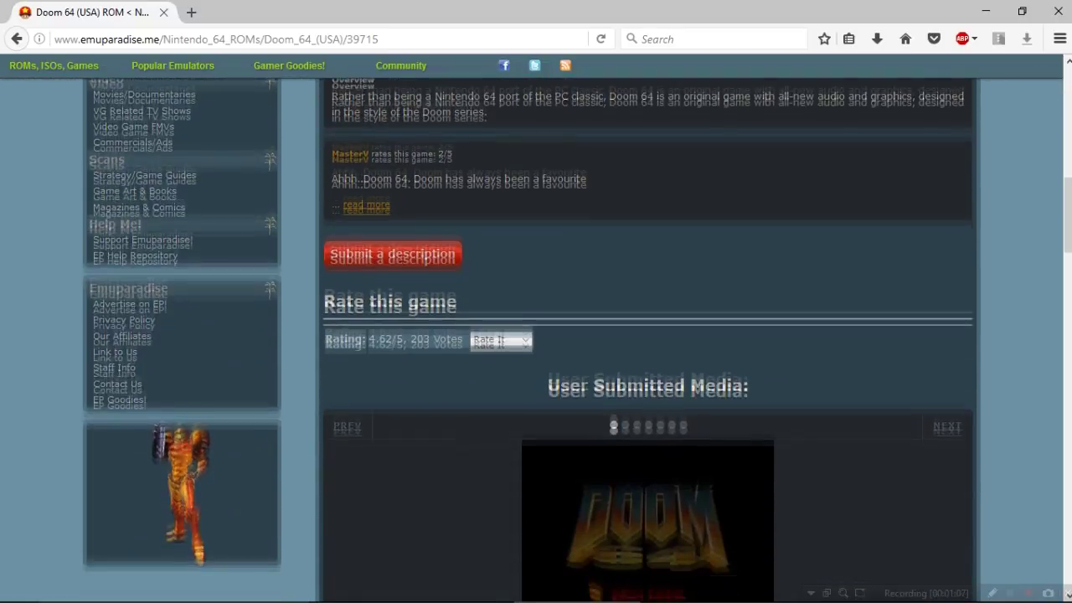
scroll(536, 335, "down", 2)
scroll(536, 335, "down", 4)
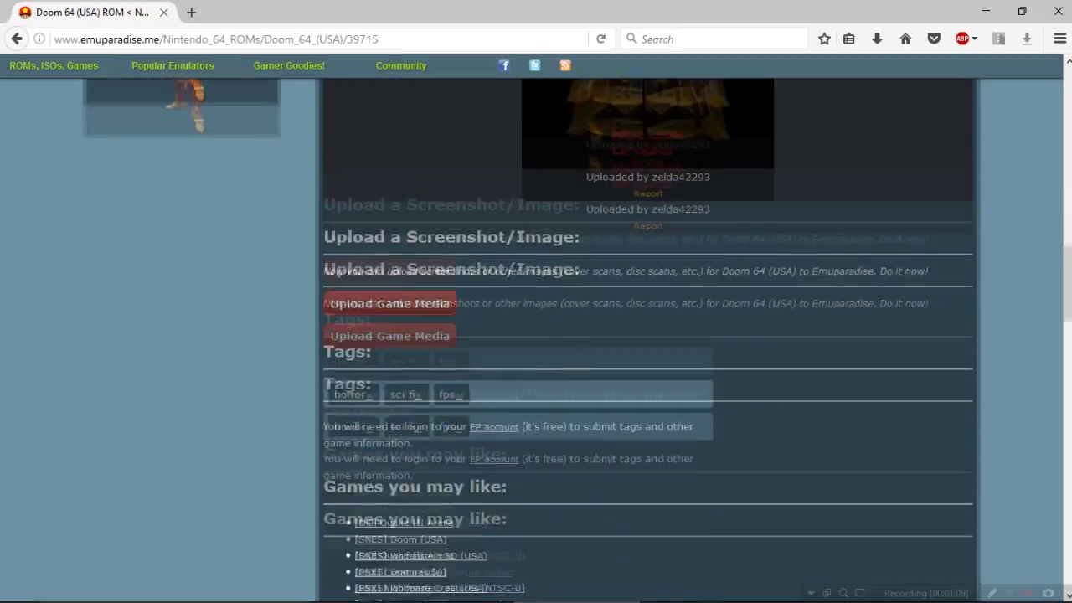
scroll(536, 335, "down", 2)
scroll(536, 335, "down", 4)
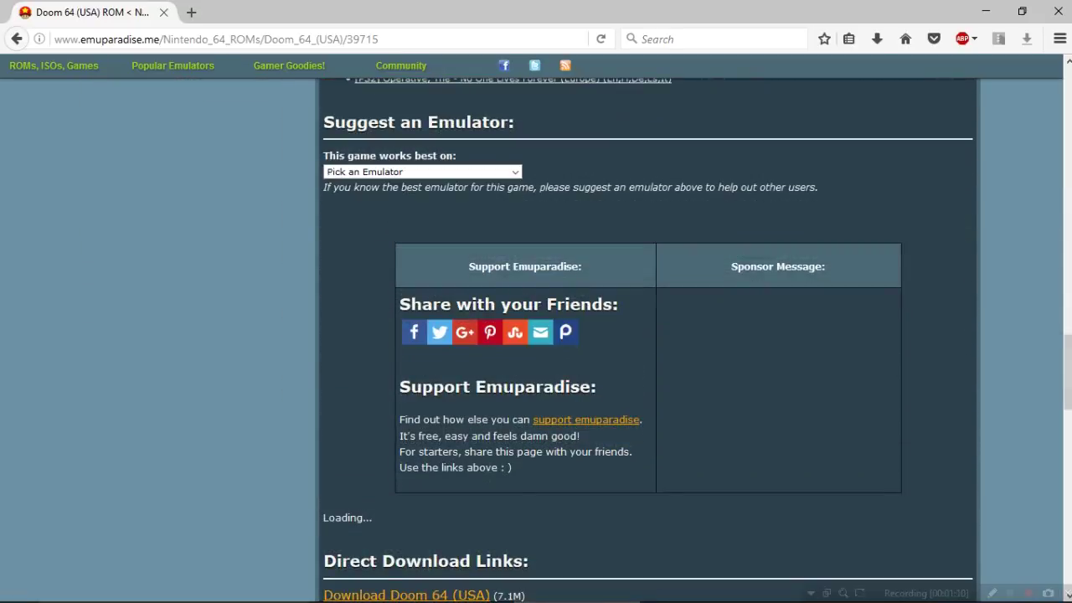
scroll(536, 335, "down", 4)
scroll(536, 335, "down", 2)
scroll(536, 335, "down", 1)
scroll(535, 334, "down", 2)
scroll(536, 335, "down", 4)
scroll(536, 335, "down", 4)
scroll(536, 335, "down", 2)
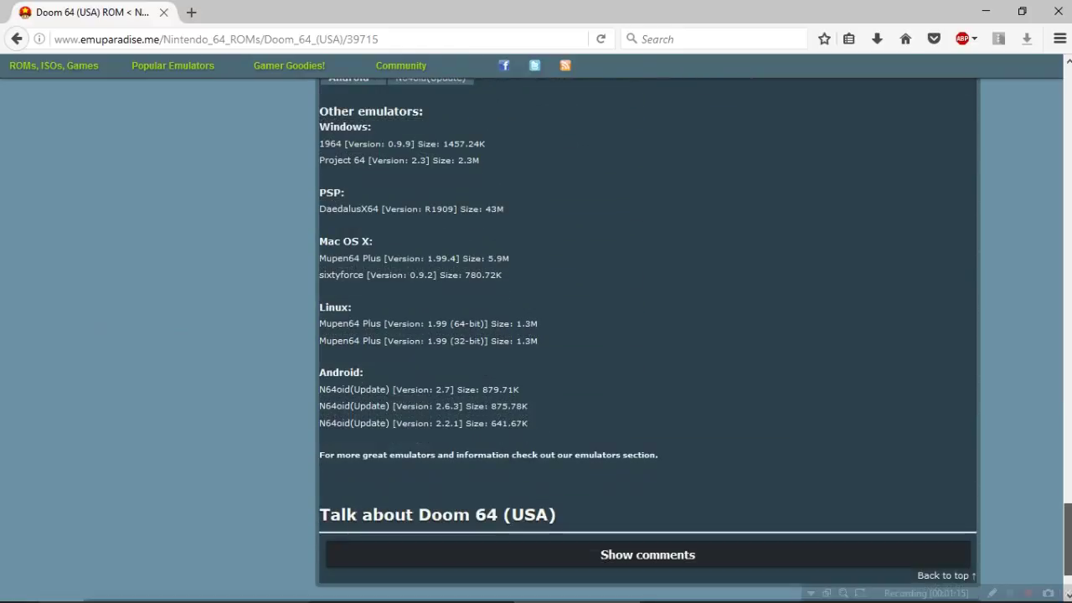
scroll(536, 334, "up", 3)
scroll(535, 335, "down", 3)
scroll(535, 335, "up", 4)
scroll(536, 335, "up", 4)
scroll(536, 335, "up", 4)
scroll(536, 334, "up", 5)
scroll(536, 335, "down", 1)
scroll(536, 335, "down", 2)
scroll(393, 335, "down", 2)
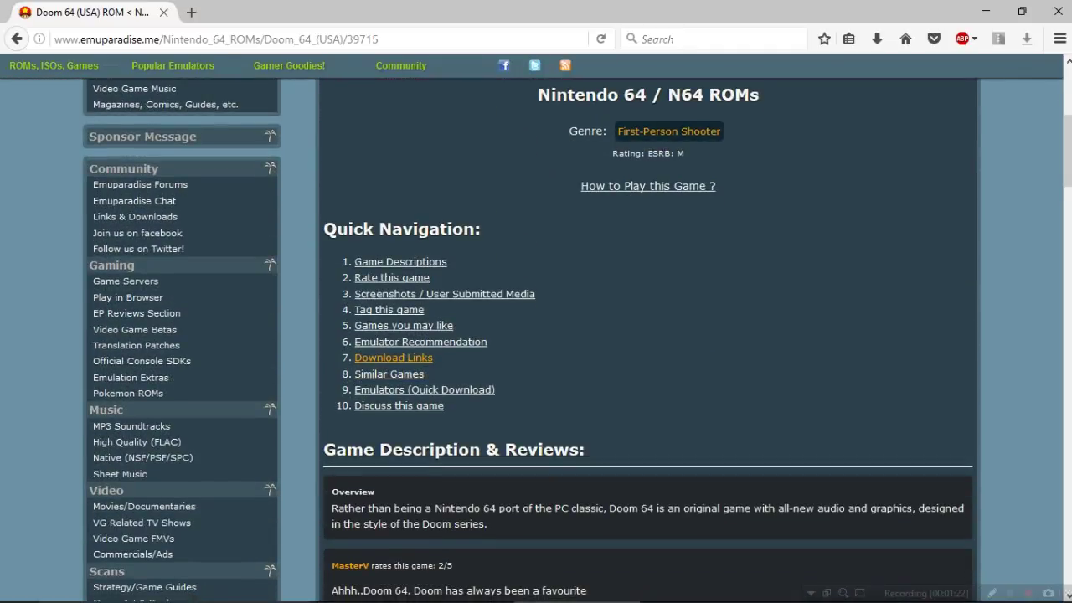
left_click(393, 342)
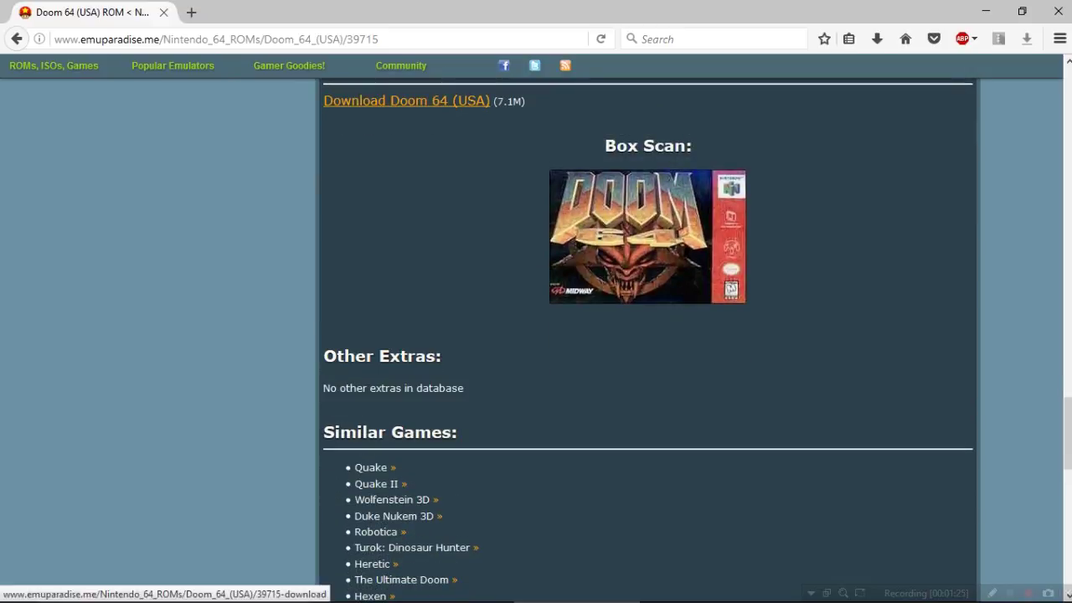
Step: Open the Doom 64 (USA) download page and pass the CAPTCHA verification
left_click(406, 101)
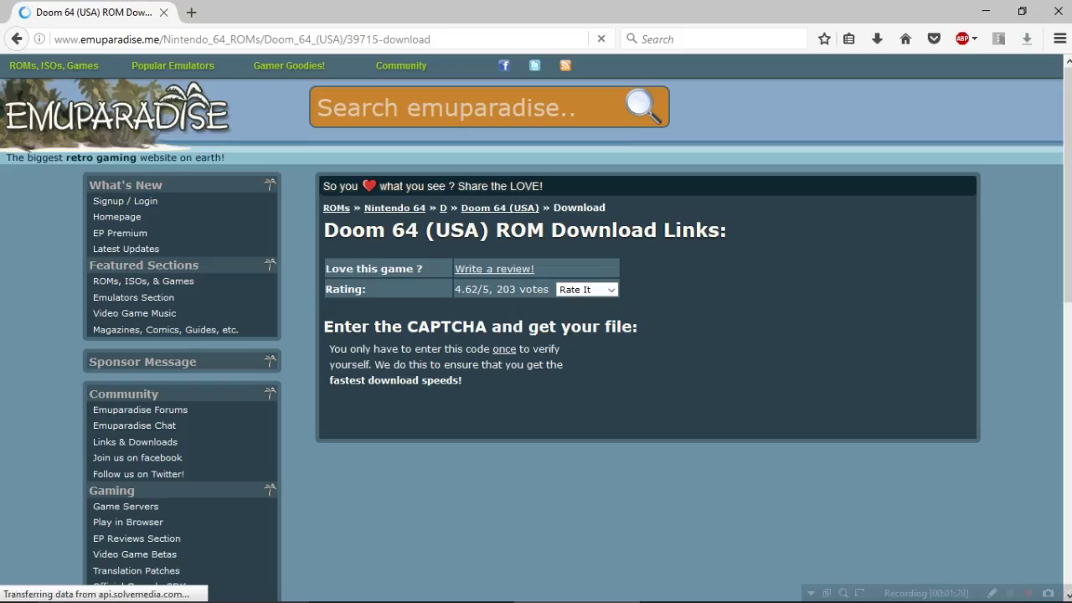
scroll(536, 334, "down", 5)
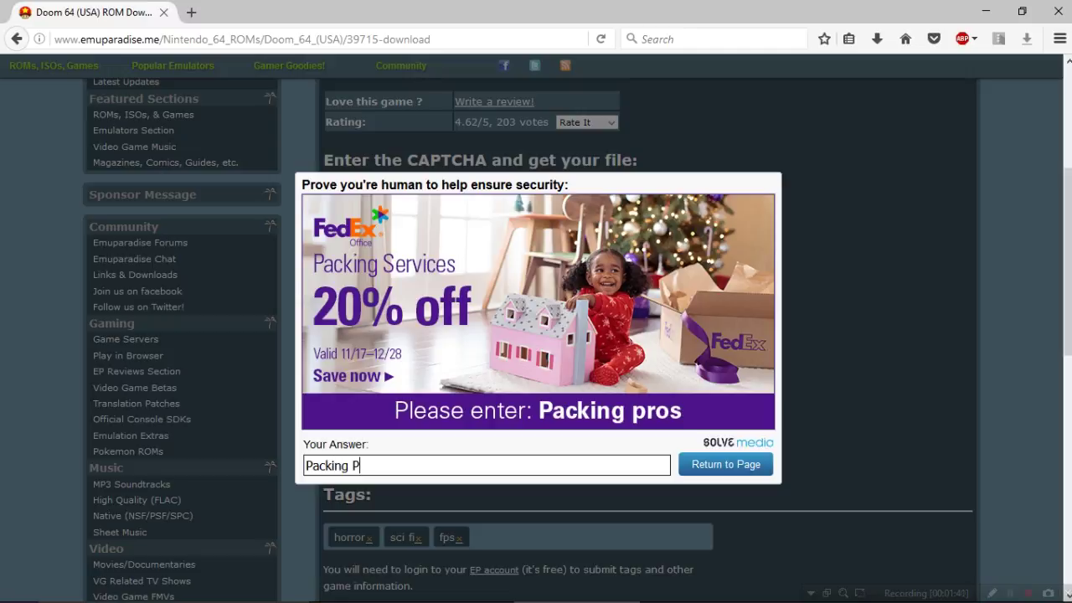
type("s")
key("Return")
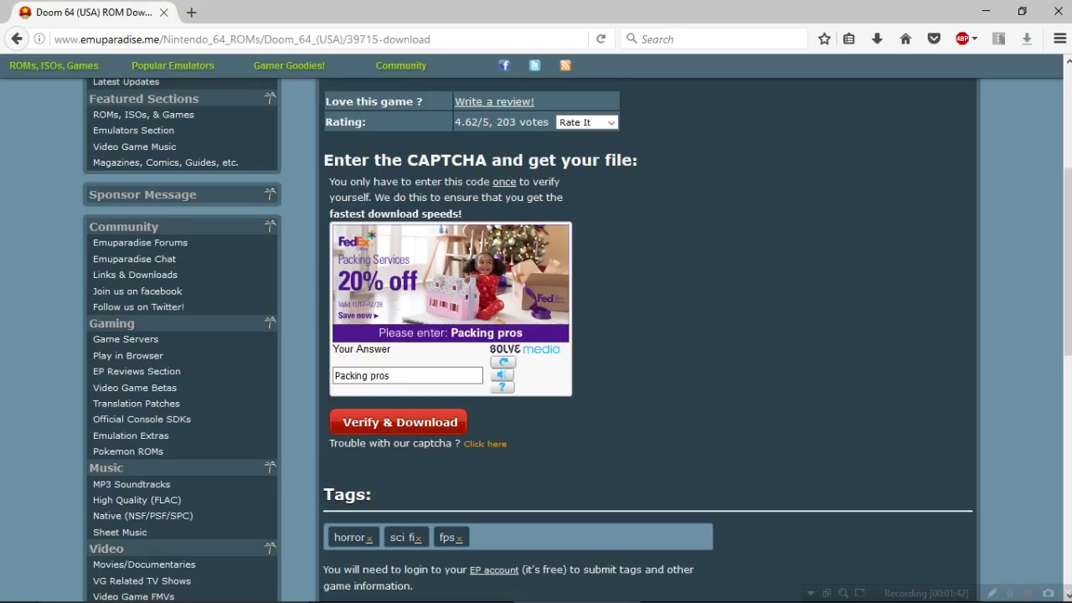
key("Return")
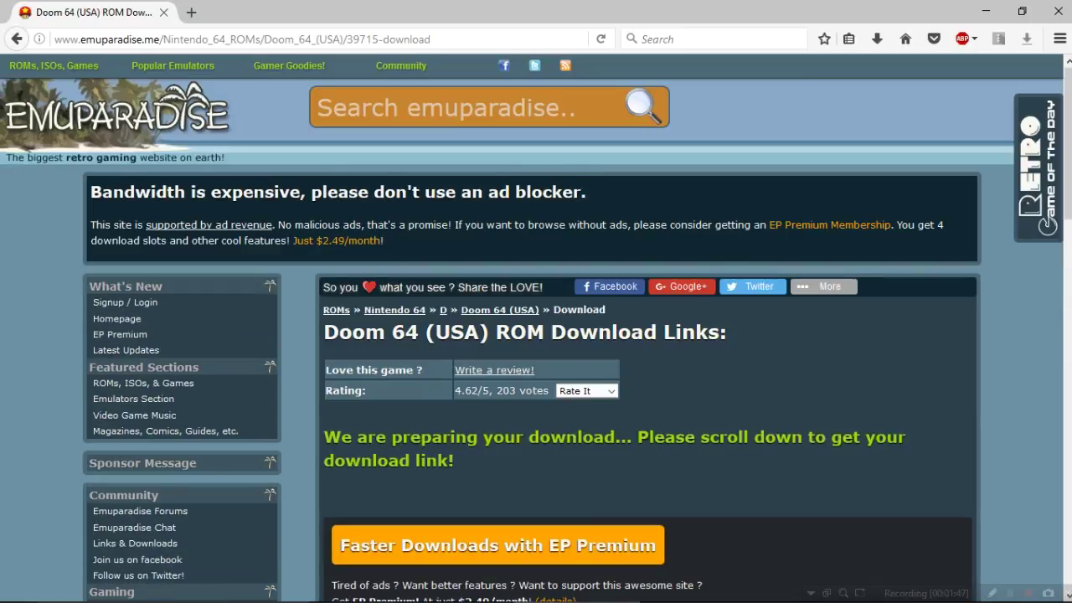
Step: Start the Direct Download of the Doom 64 (USA) zip
scroll(536, 335, "down", 3)
scroll(535, 335, "down", 2)
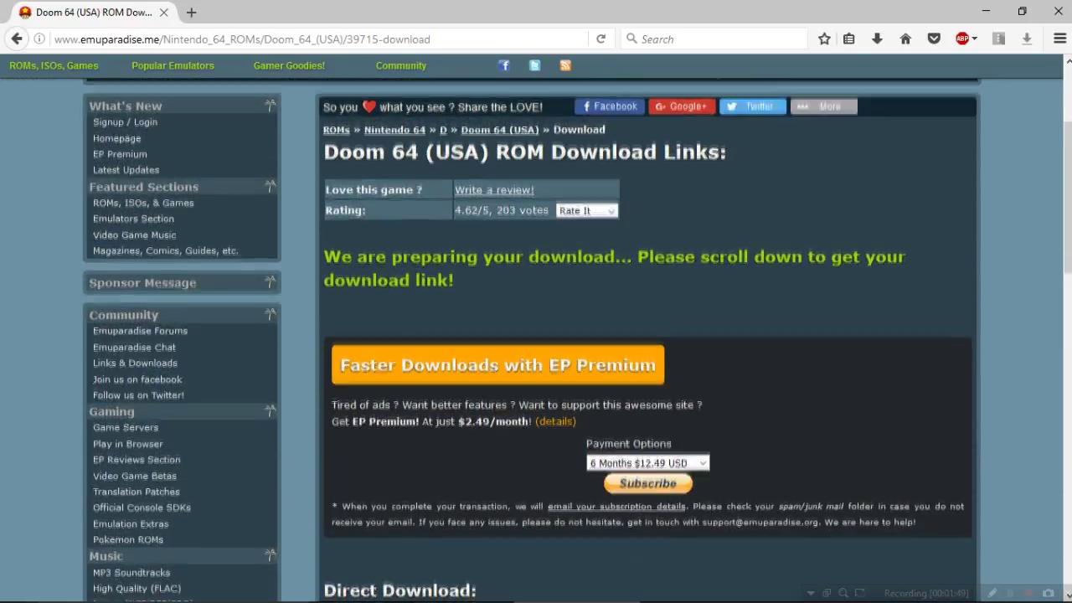
scroll(536, 335, "down", 3)
scroll(536, 335, "down", 2)
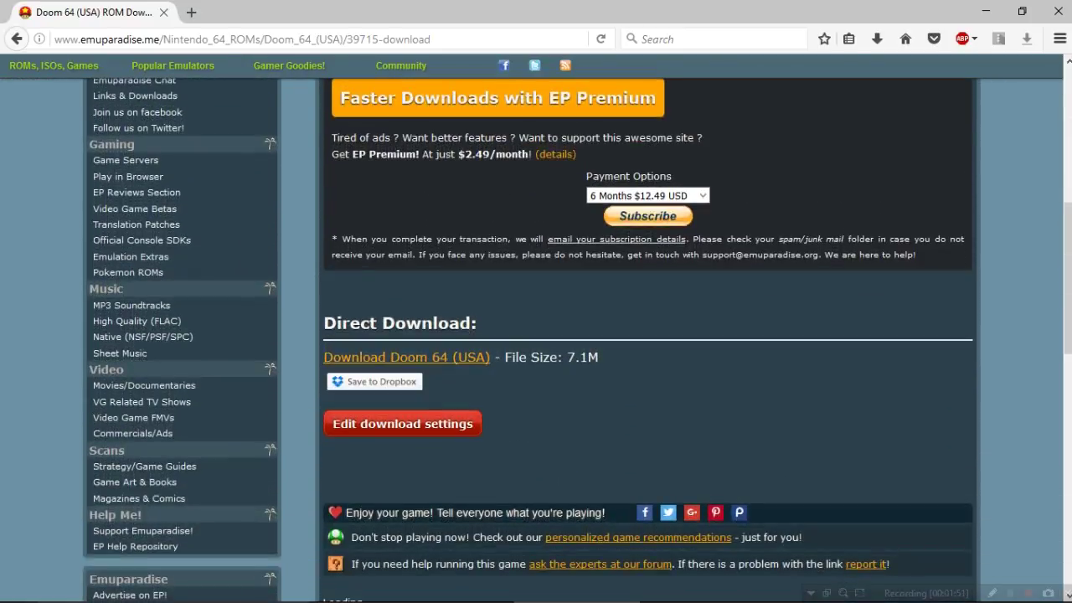
scroll(536, 335, "up", 2)
scroll(536, 335, "down", 1)
scroll(536, 334, "down", 2)
scroll(536, 335, "up", 4)
left_click(406, 445)
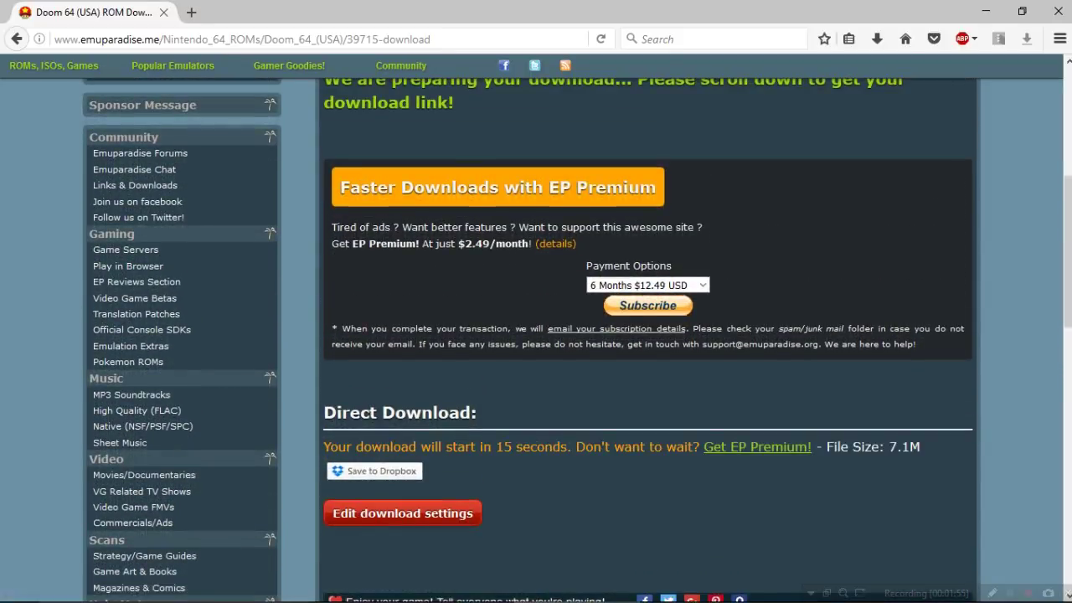
scroll(536, 335, "down", 2)
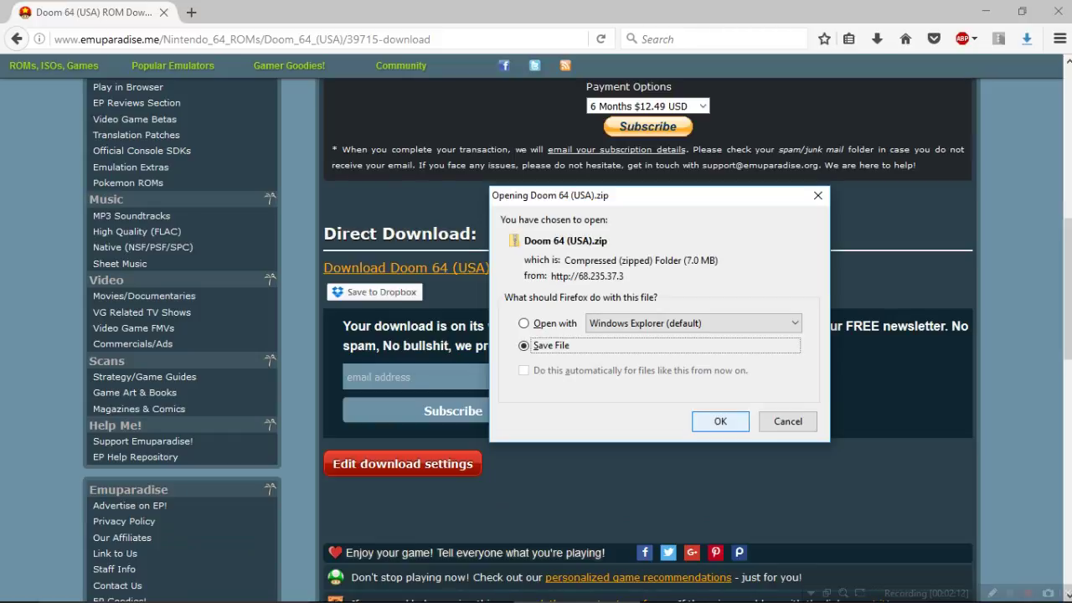
Step: Save Doom 64 (USA).zip into the Downloads folder
key("Return")
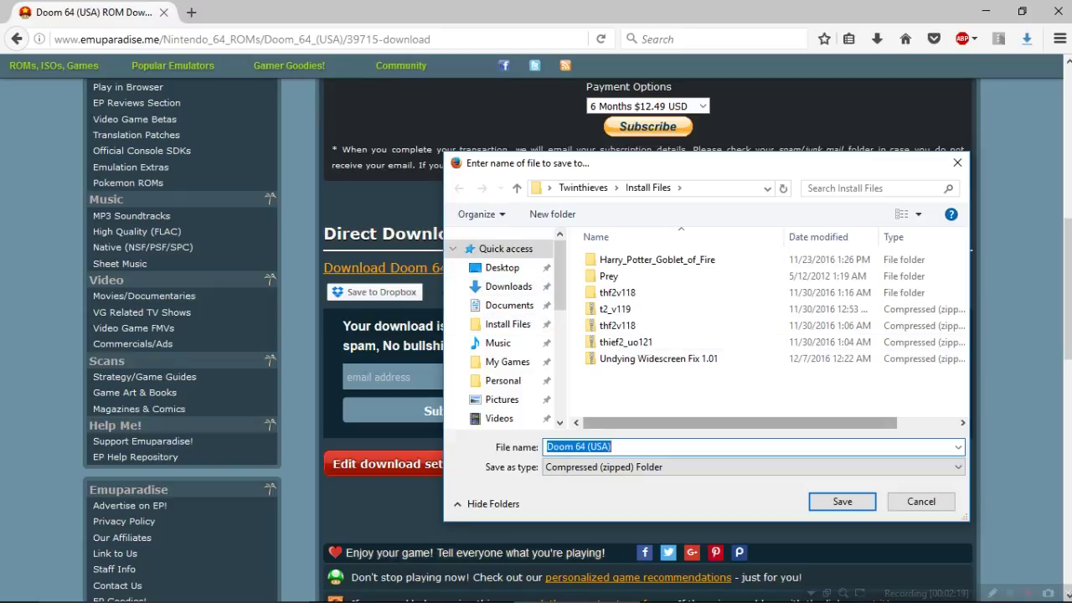
left_click(508, 286)
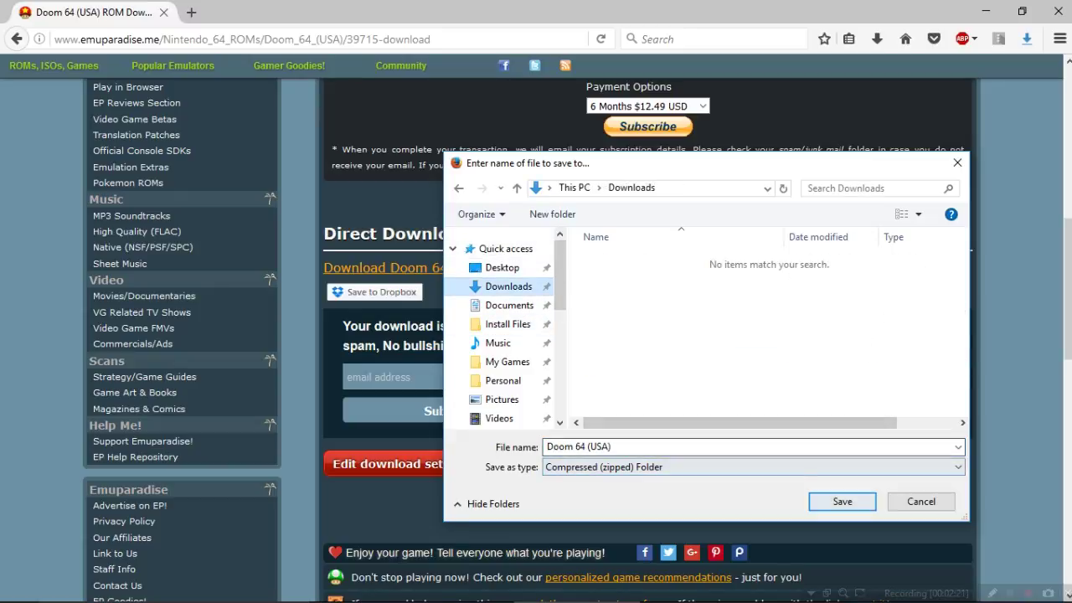
key("Return")
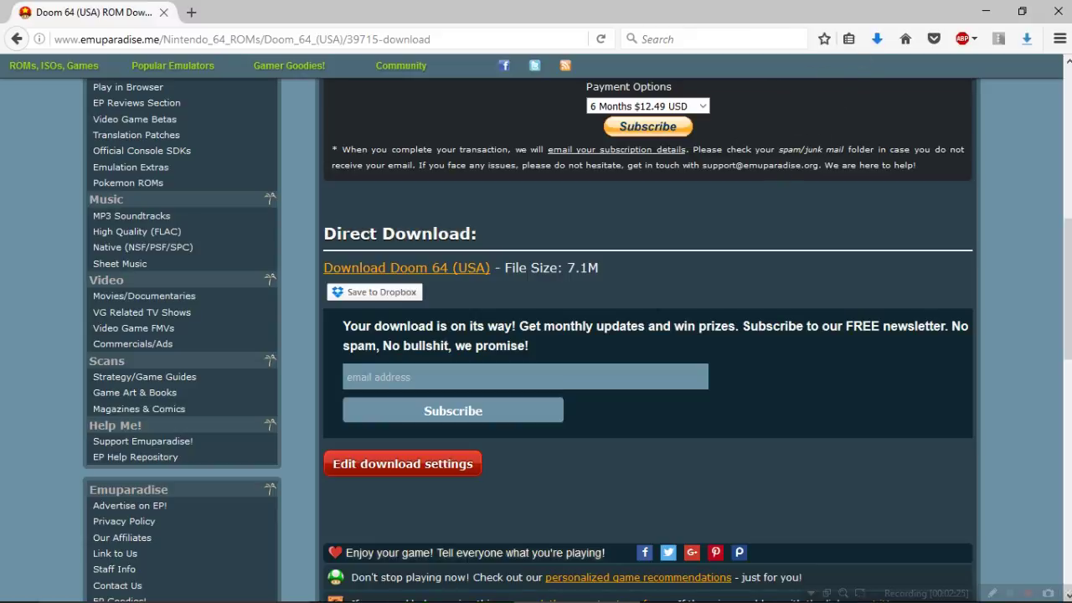
Step: Confirm the finished download in the downloads list and open a new tab
left_click(877, 39)
key("Escape")
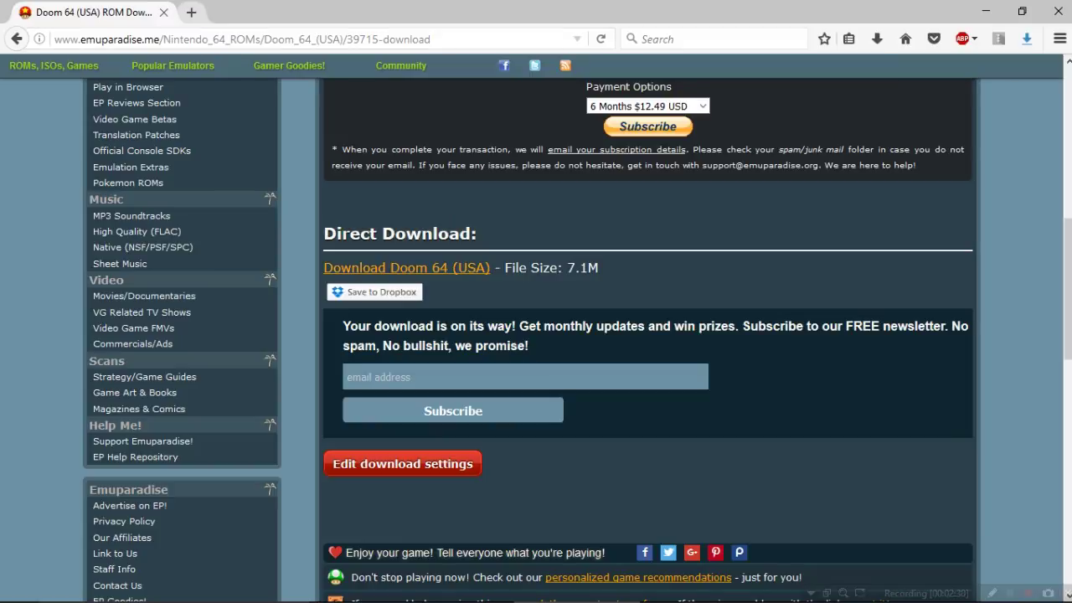
key("ctrl+t")
Step: Minimize Firefox and view the Doom 64 (USA).n64 file inside the Downloads zip
left_click(985, 12)
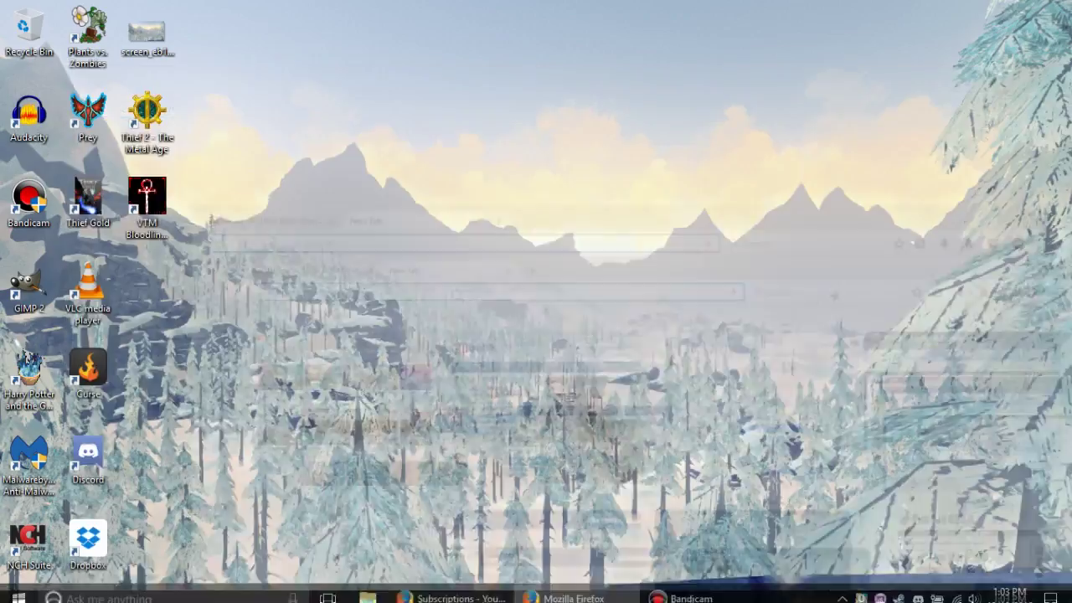
left_click(366, 587)
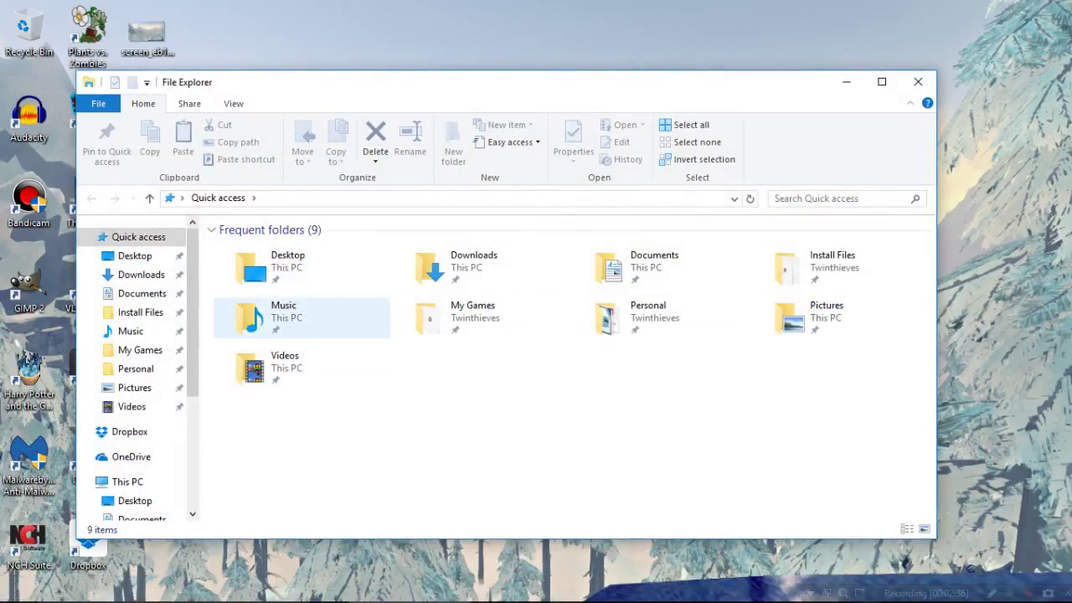
left_click(140, 275)
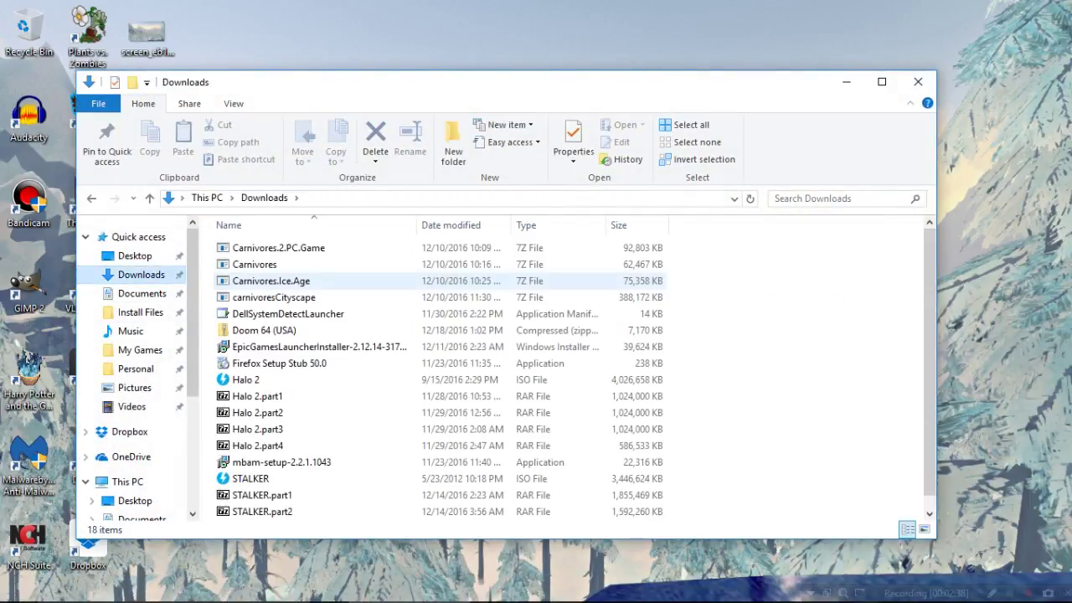
double_click(264, 330)
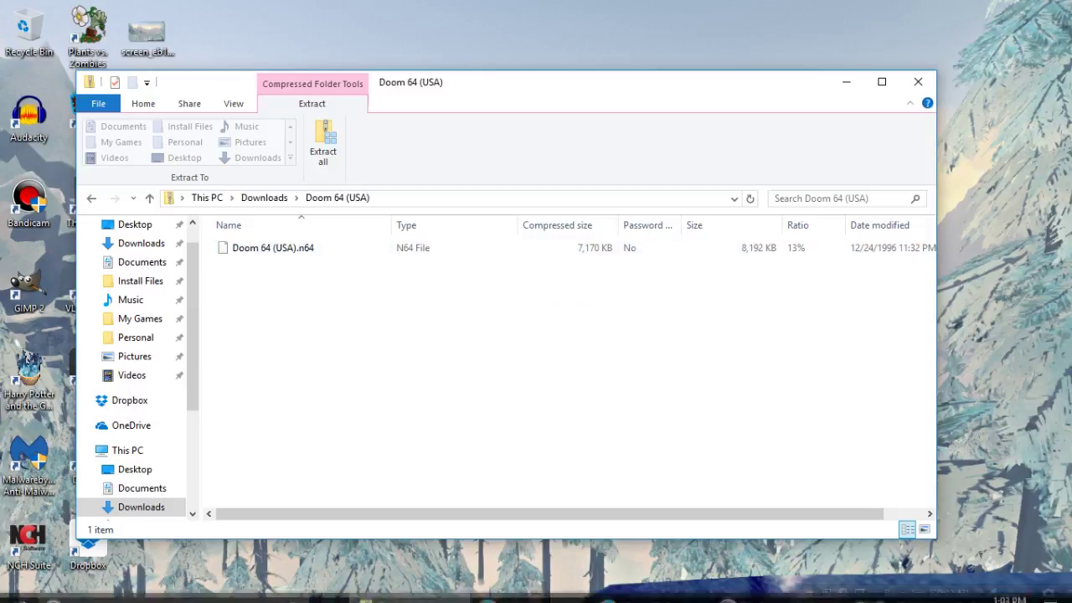
Step: Search 'doom 64 ex' and open the doom64ex.wordpress.com project site
mouse_move(536, 599)
left_click(645, 586)
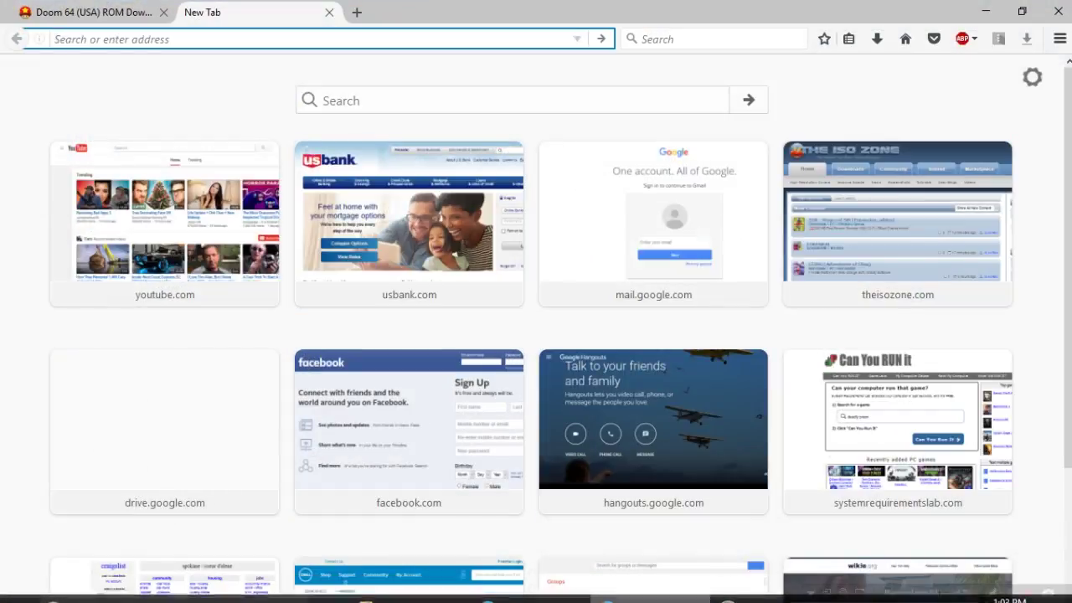
type("doom ")
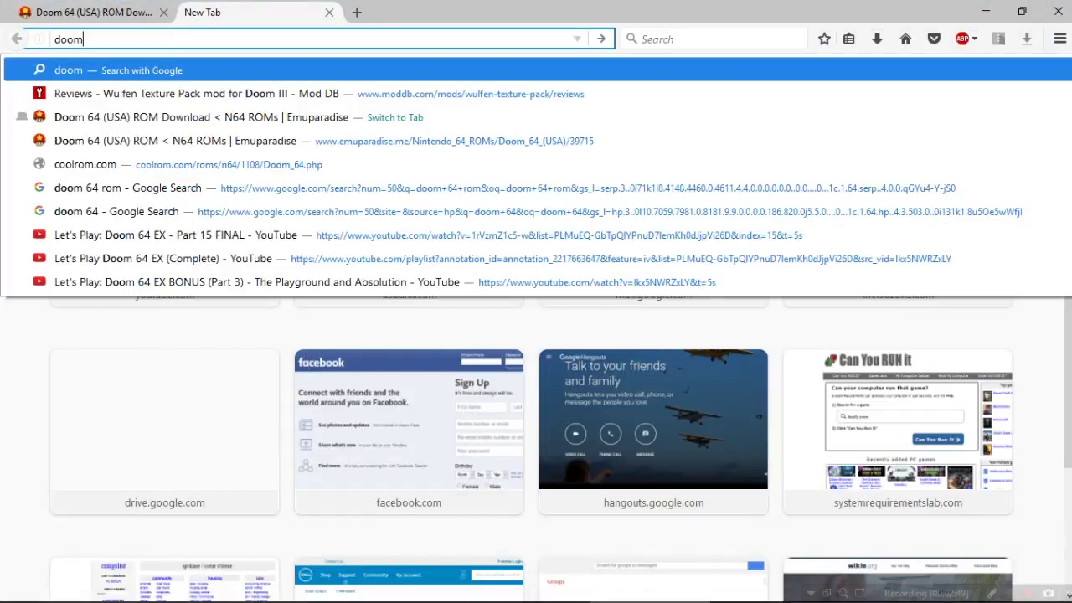
type("64")
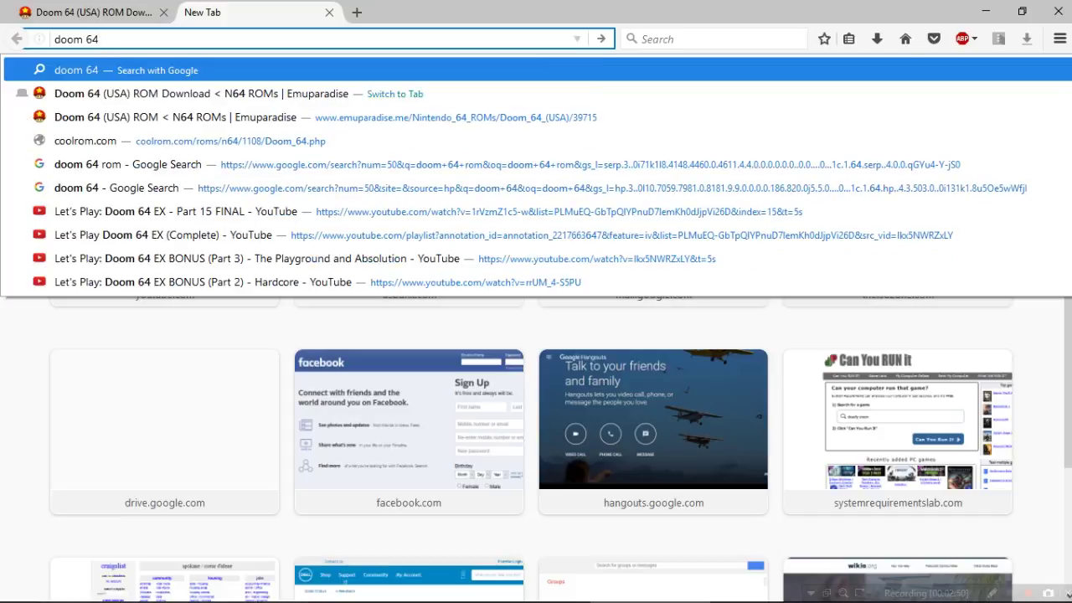
type(" ex")
key("Return")
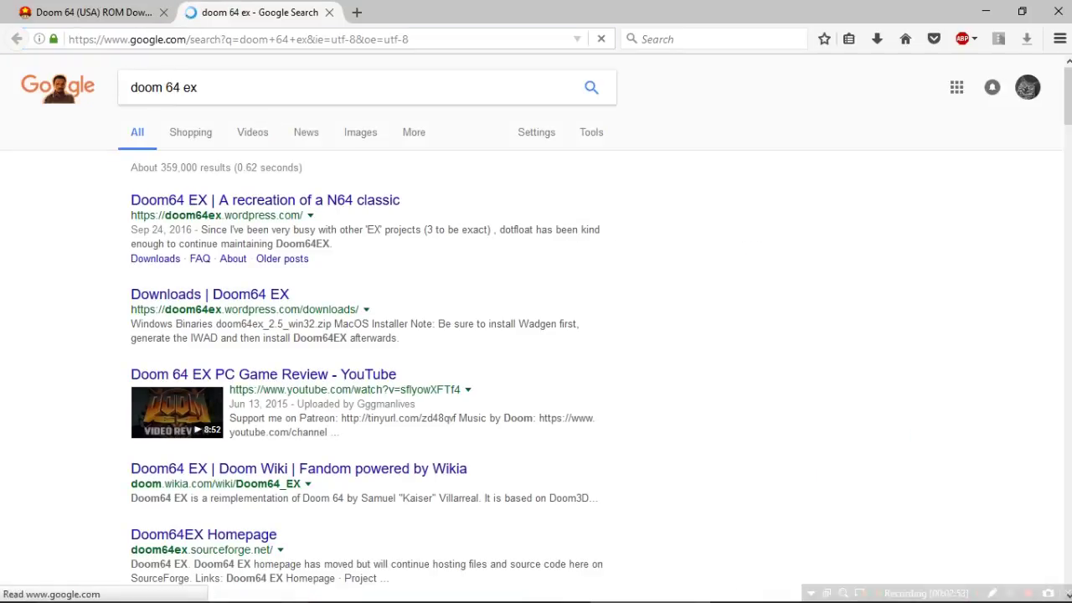
left_click(265, 200)
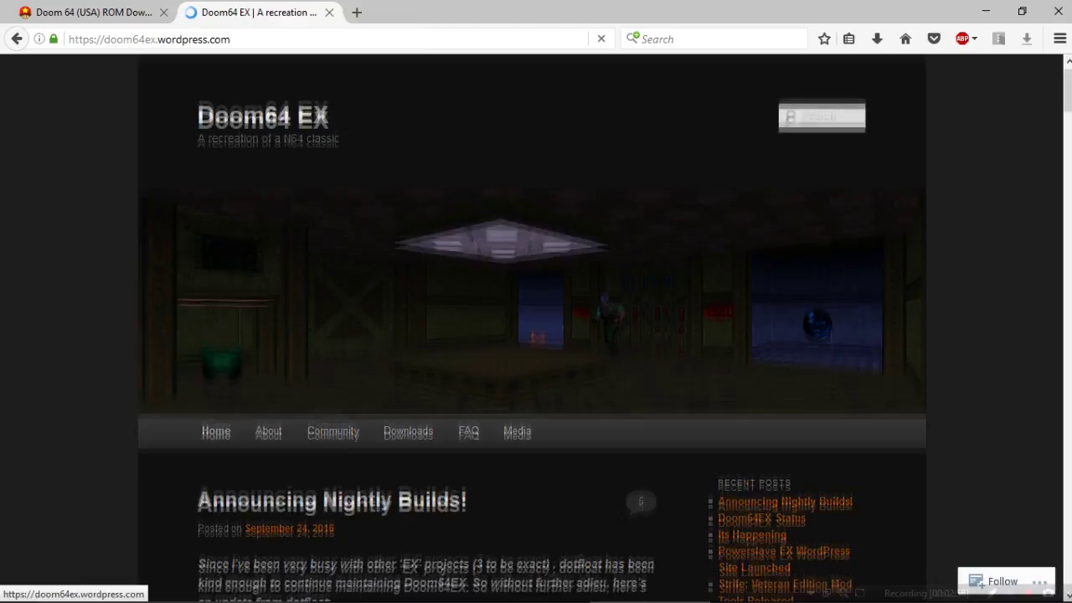
Step: Read through the site's Downloads page, including the Technical Docs notes
scroll(640, 297, "down", 5)
scroll(408, 93, "down", 2)
left_click(408, 93)
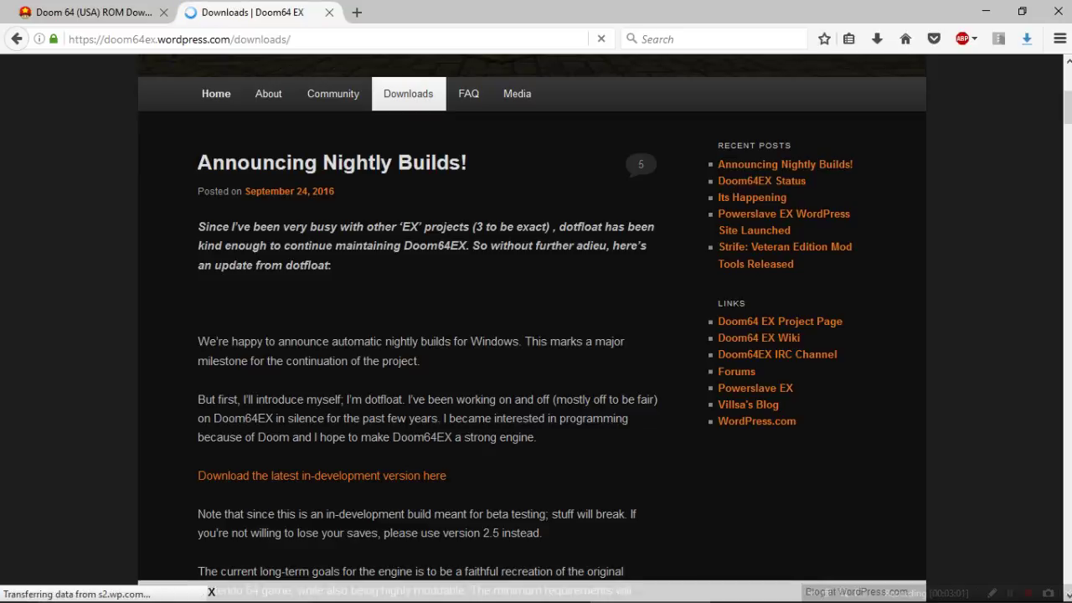
scroll(532, 335, "down", 4)
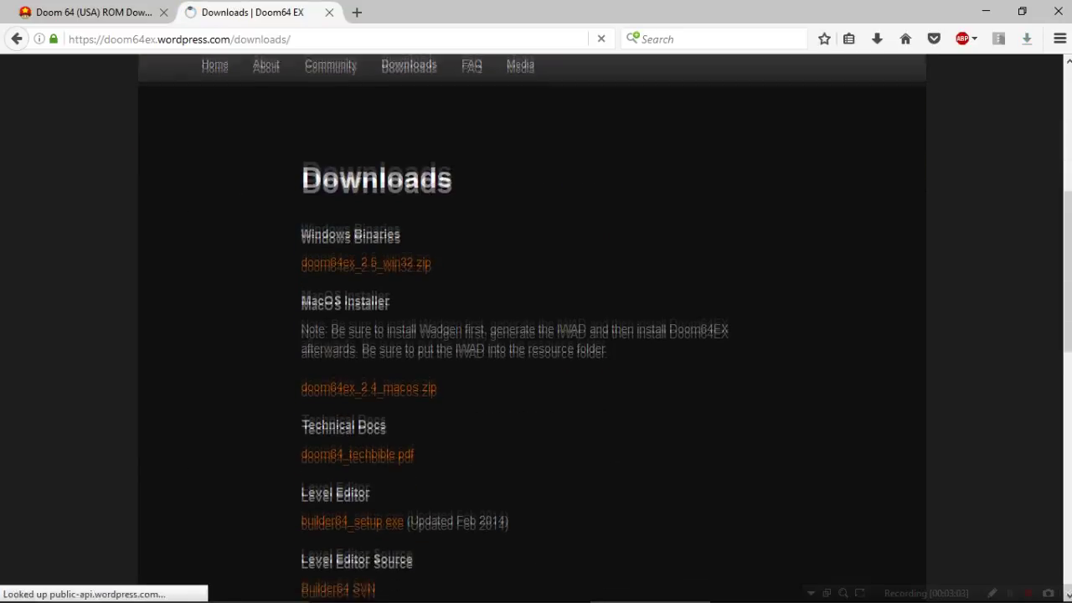
scroll(532, 335, "down", 1)
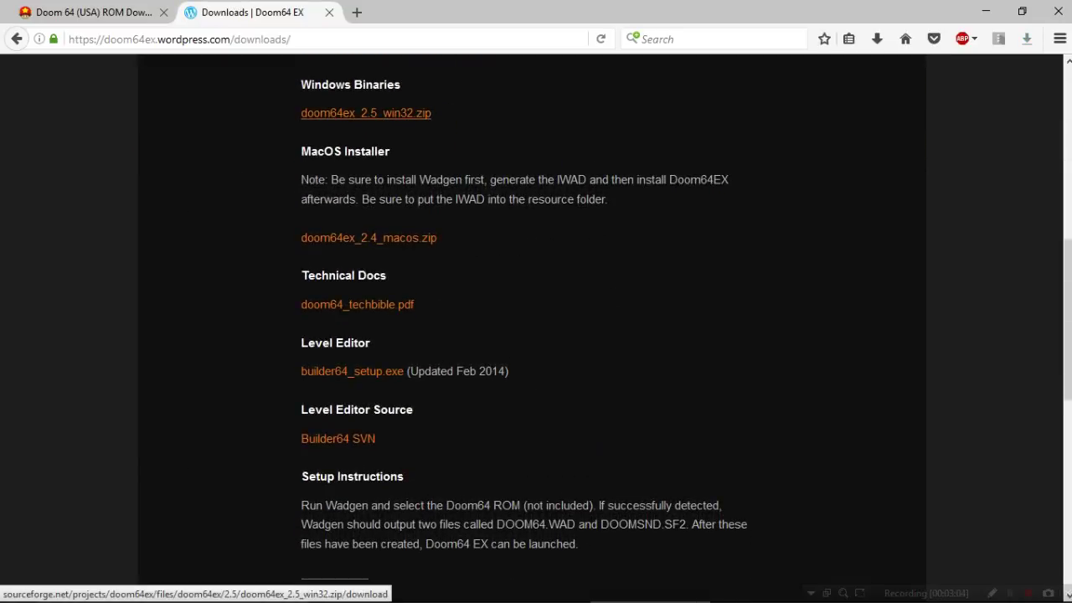
scroll(366, 112, "down", 2)
scroll(532, 335, "up", 2)
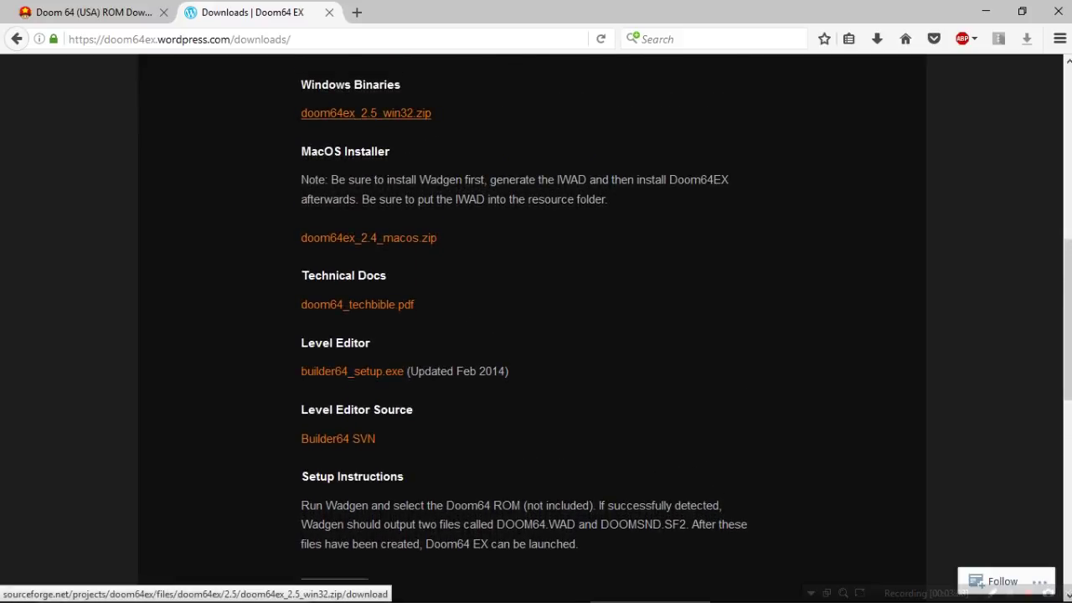
scroll(365, 112, "down", 2)
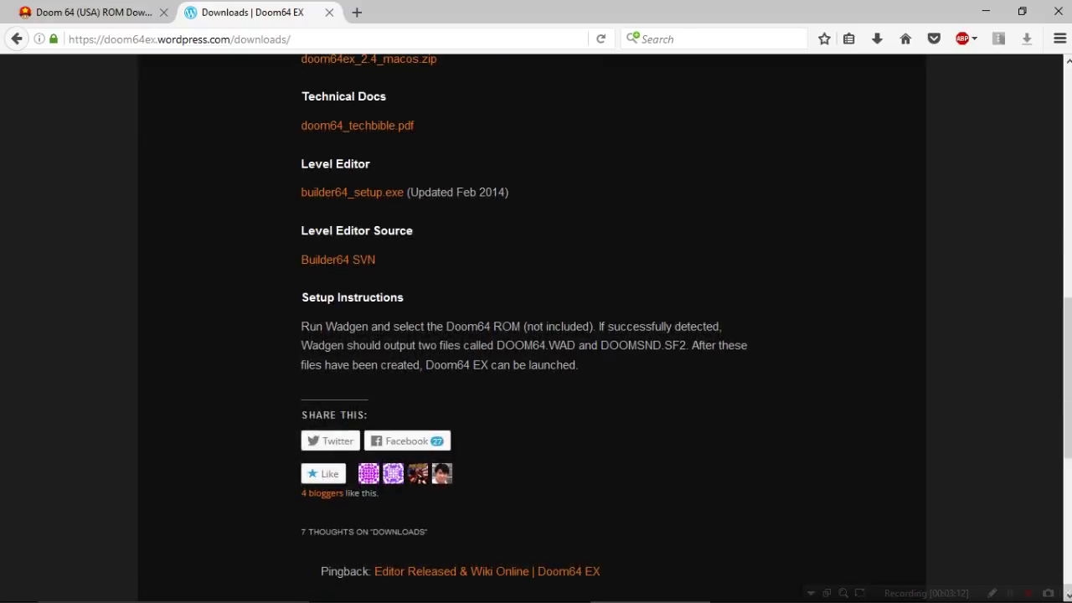
scroll(532, 335, "up", 1)
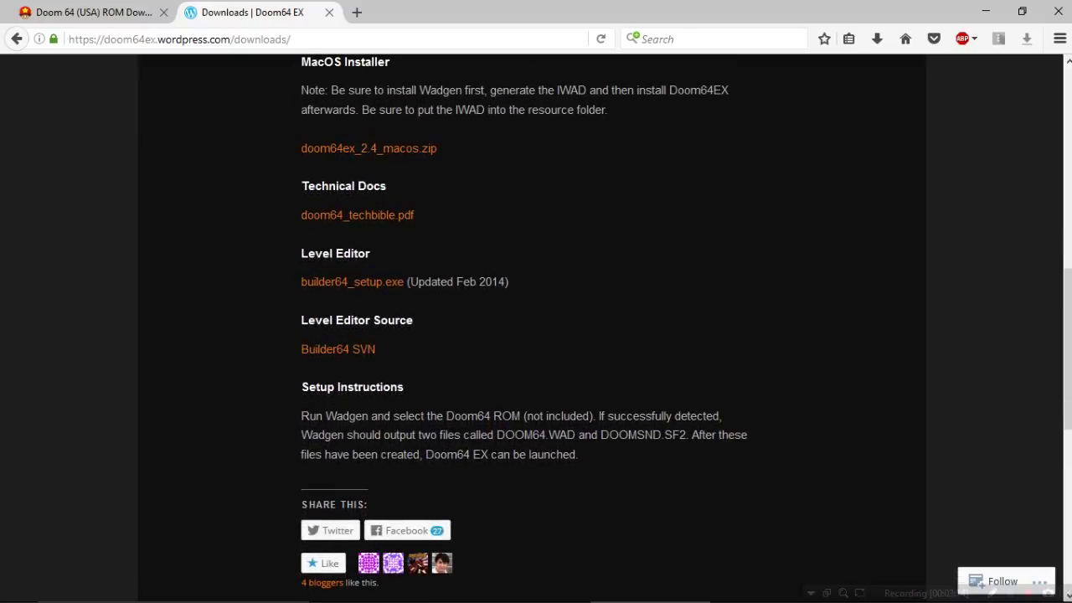
left_click_drag(301, 185, 395, 216)
scroll(337, 352, "down", 2)
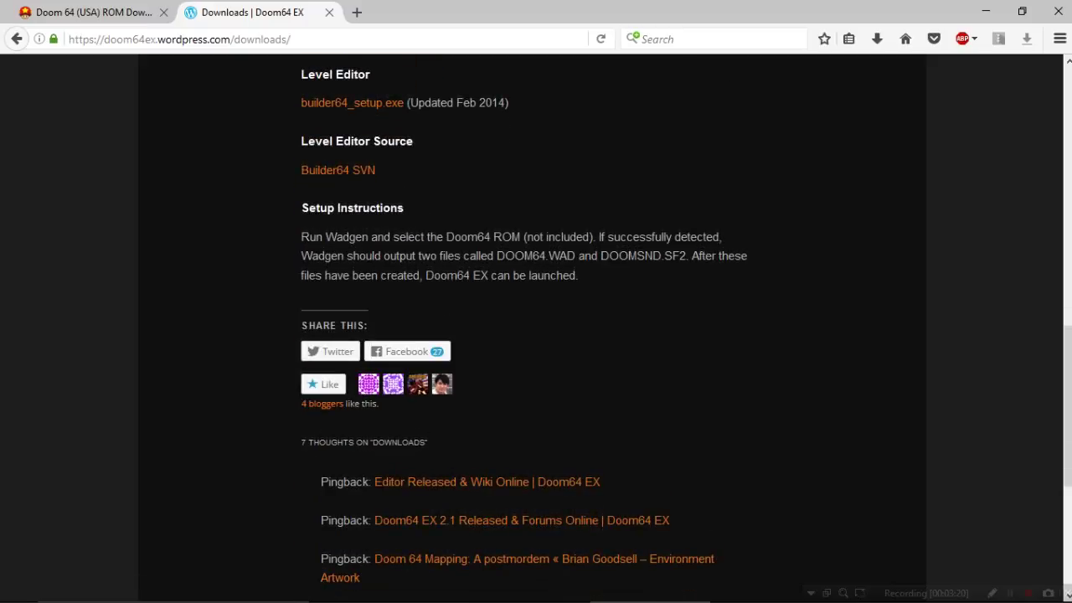
scroll(528, 326, "up", 3)
scroll(532, 326, "up", 1)
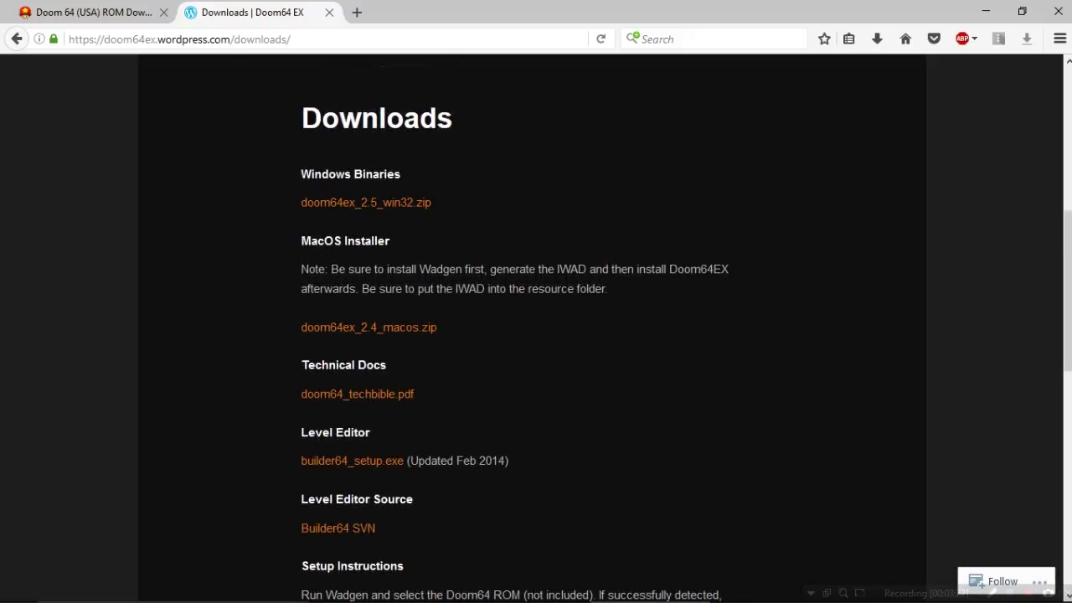
scroll(532, 326, "up", 1)
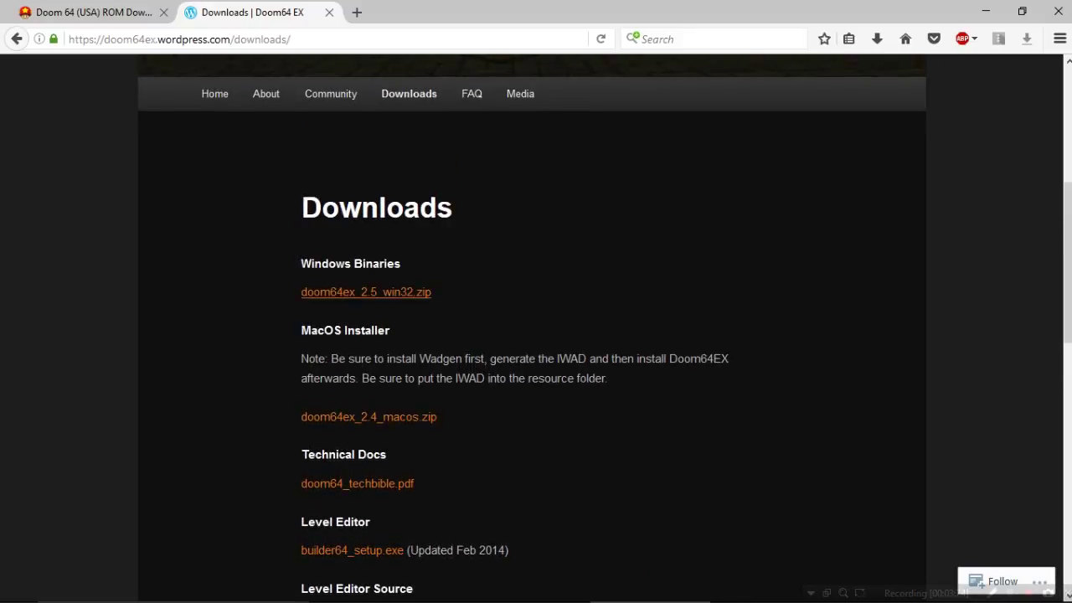
Step: Save doom64ex_2.5_win32.zip to Downloads and open it from the downloads list
left_click(366, 291)
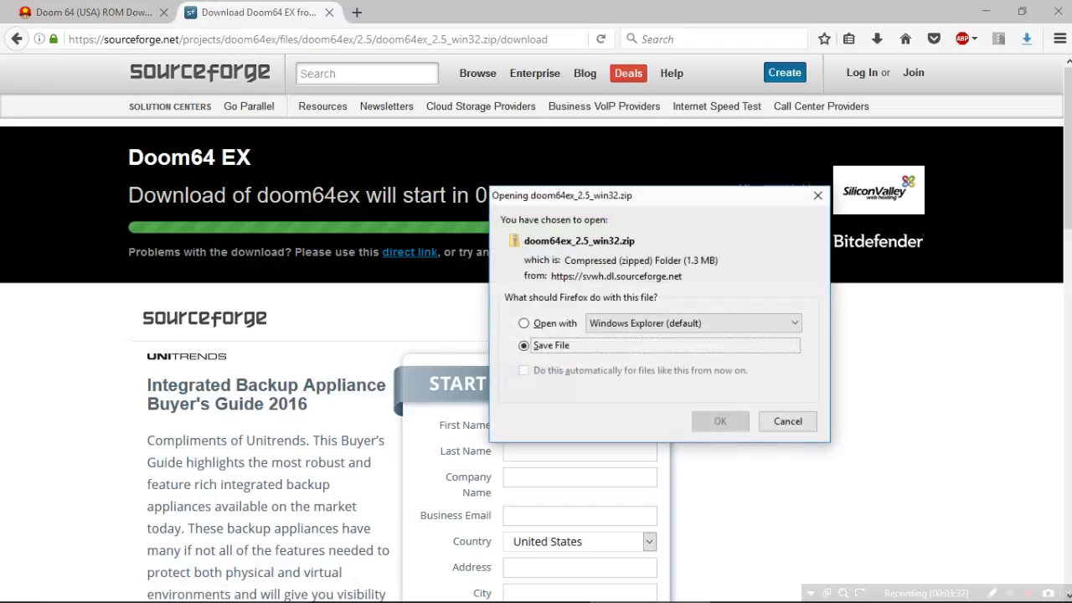
key("Return")
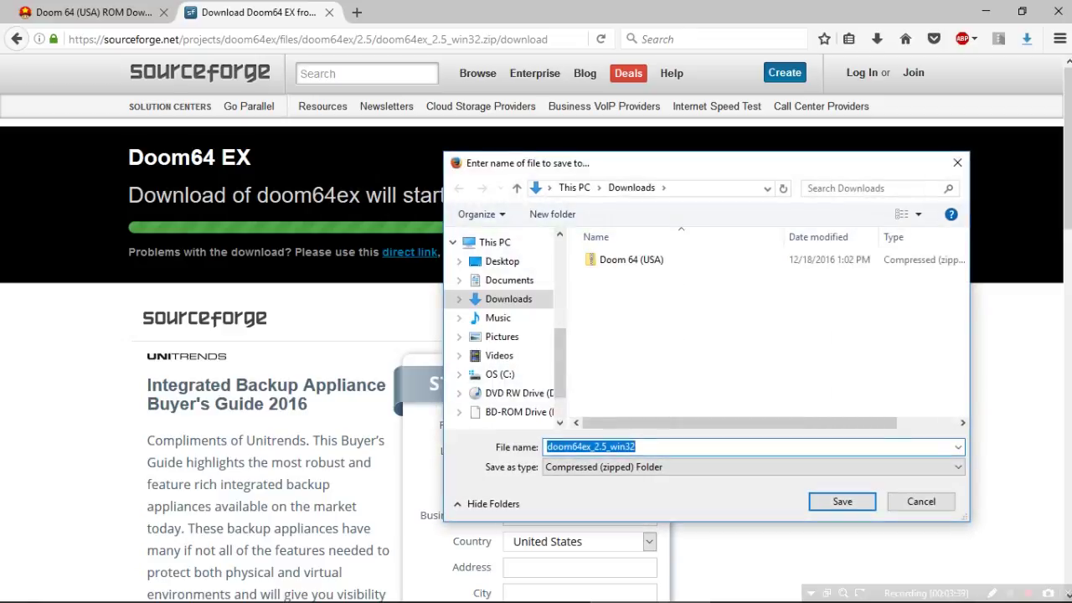
key("Return")
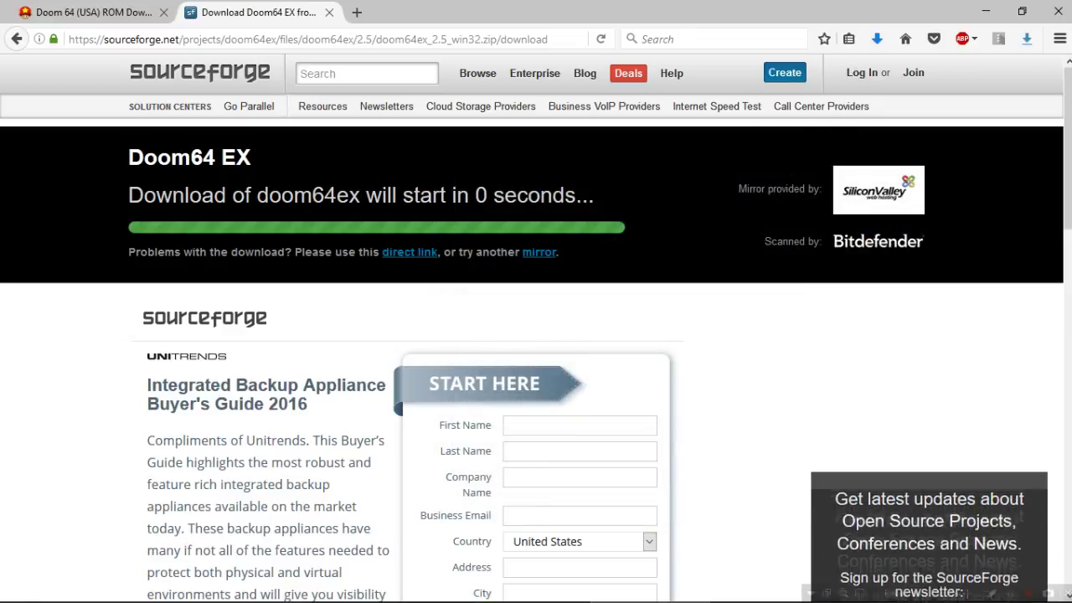
left_click(876, 38)
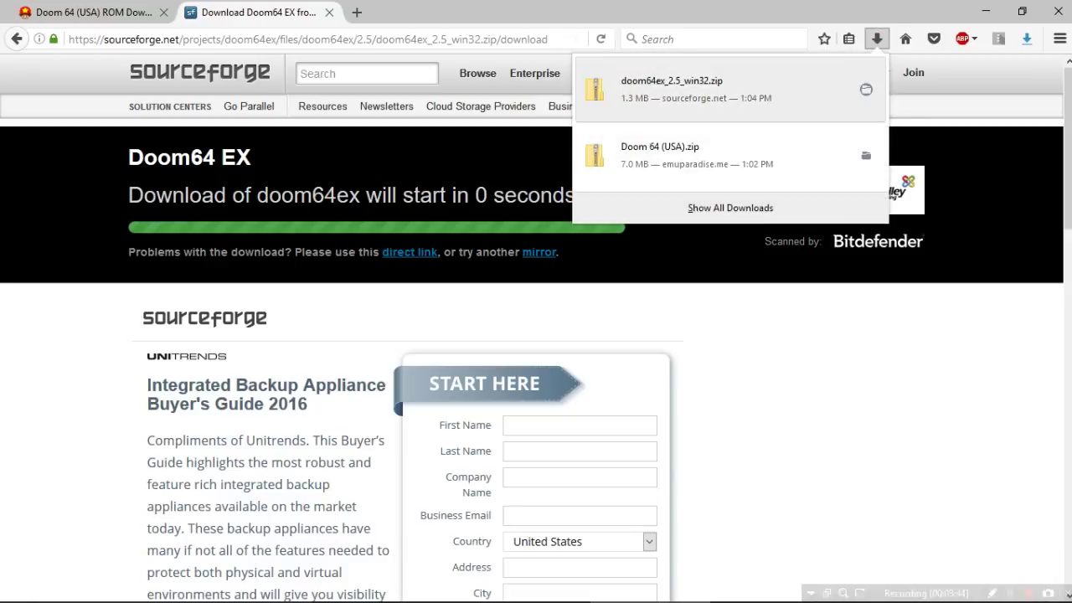
left_click(670, 89)
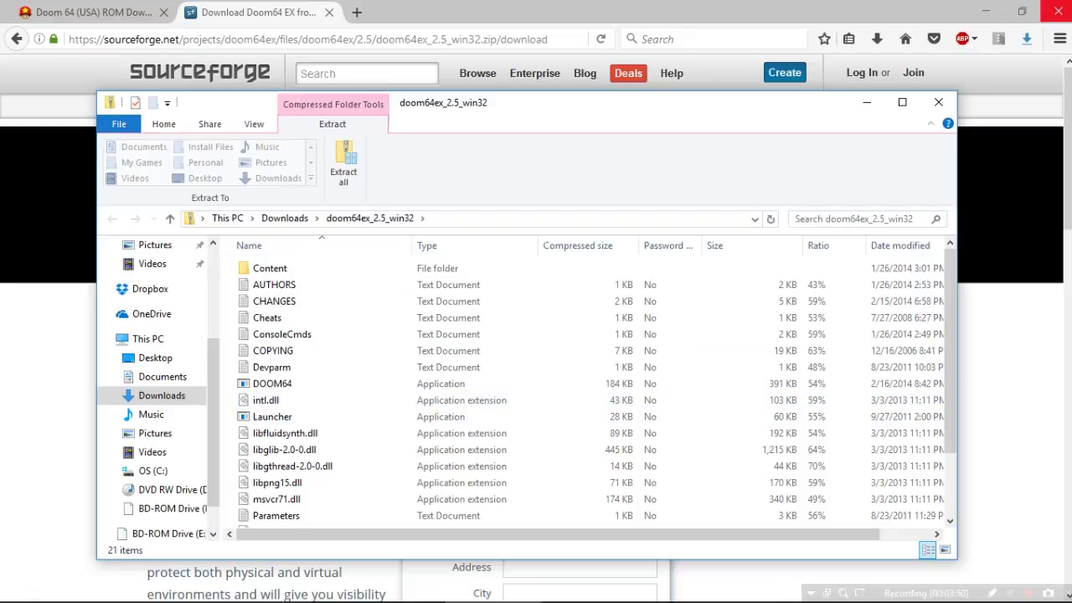
Step: Close Firefox with both tabs and browse the doom64ex_2.5_win32 archive contents
left_click(1058, 11)
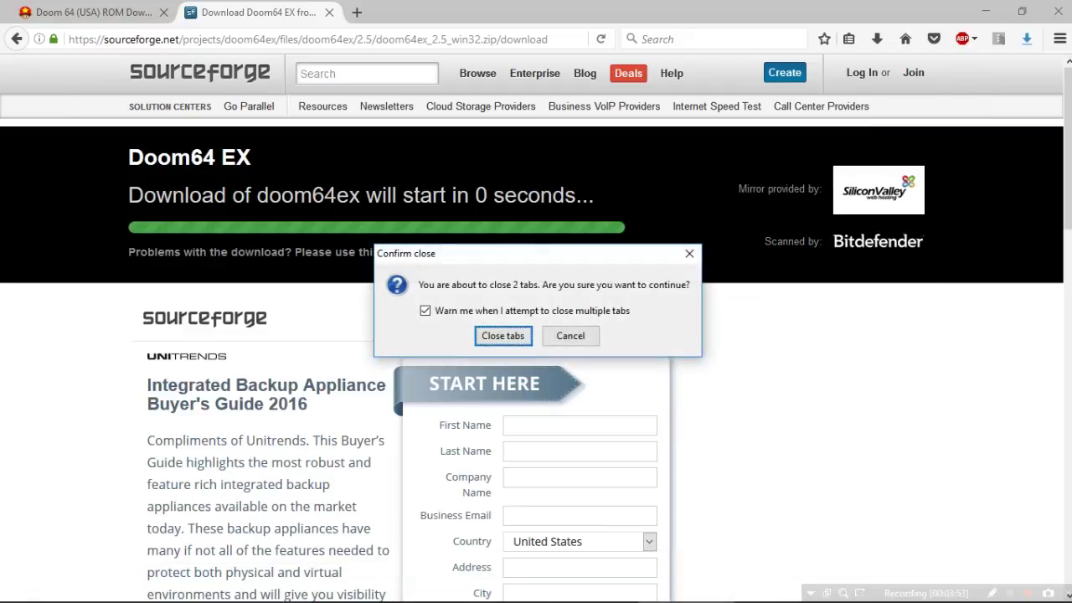
left_click(503, 335)
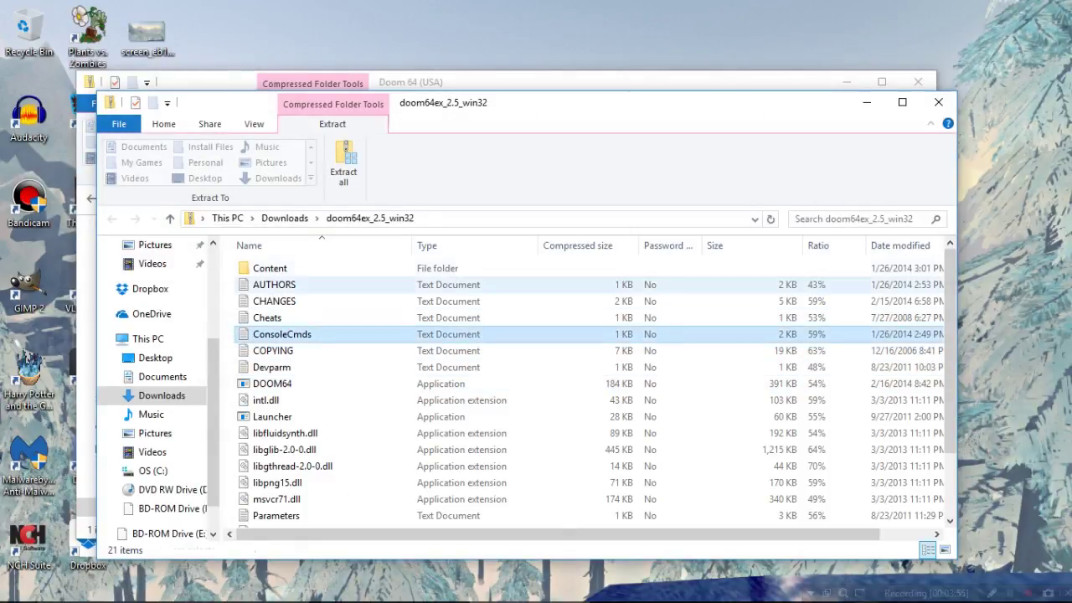
left_click(335, 334)
scroll(335, 402, "down", 1)
scroll(335, 420, "down", 1)
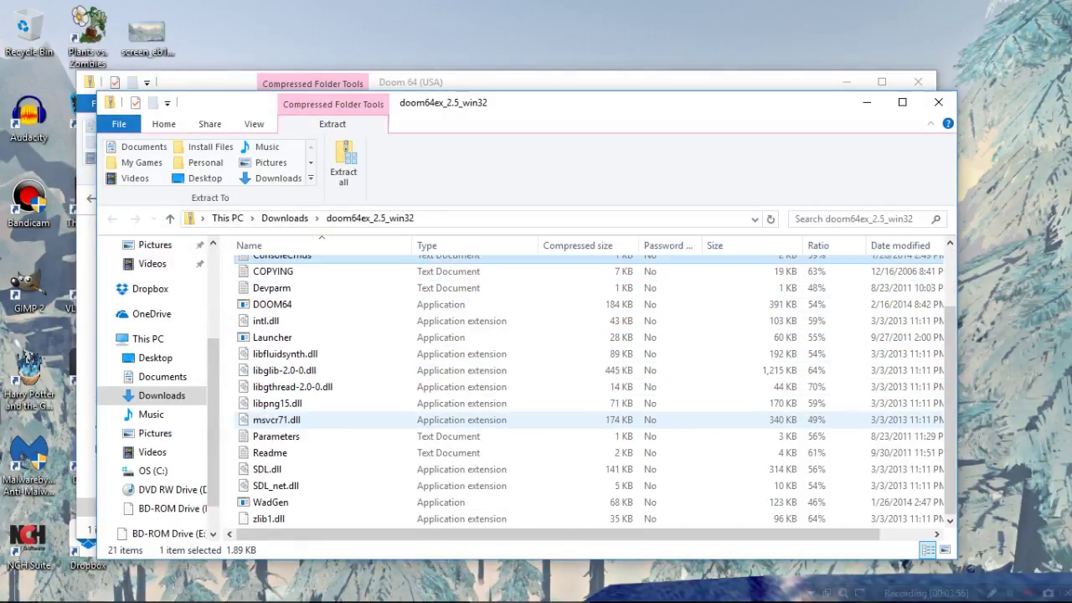
scroll(335, 419, "up", 2)
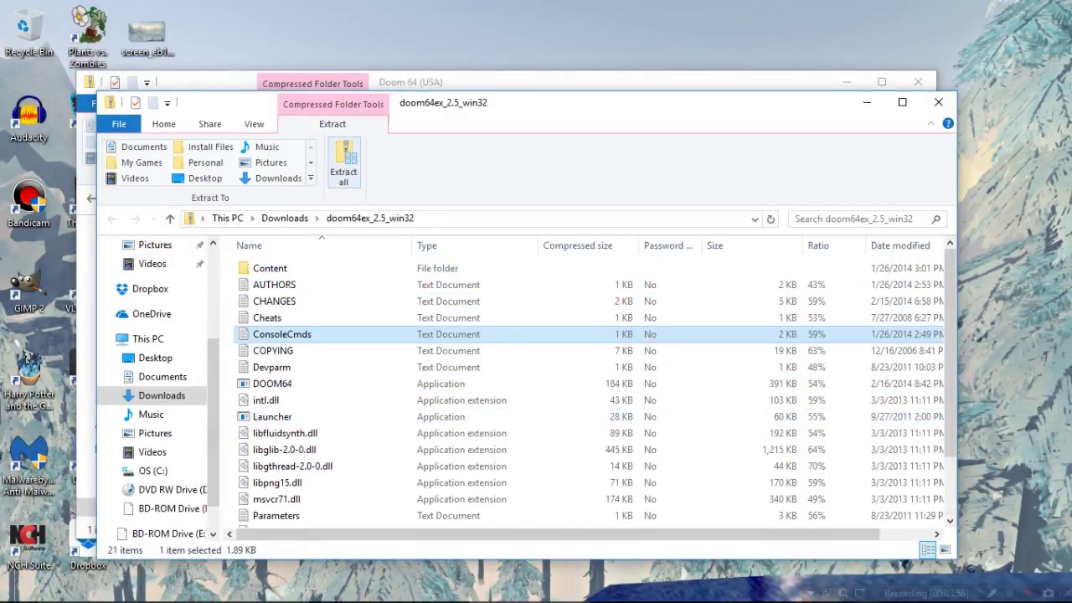
Step: Extract the archive into a new Desktop folder named 'Doom 64EX'
left_click(343, 163)
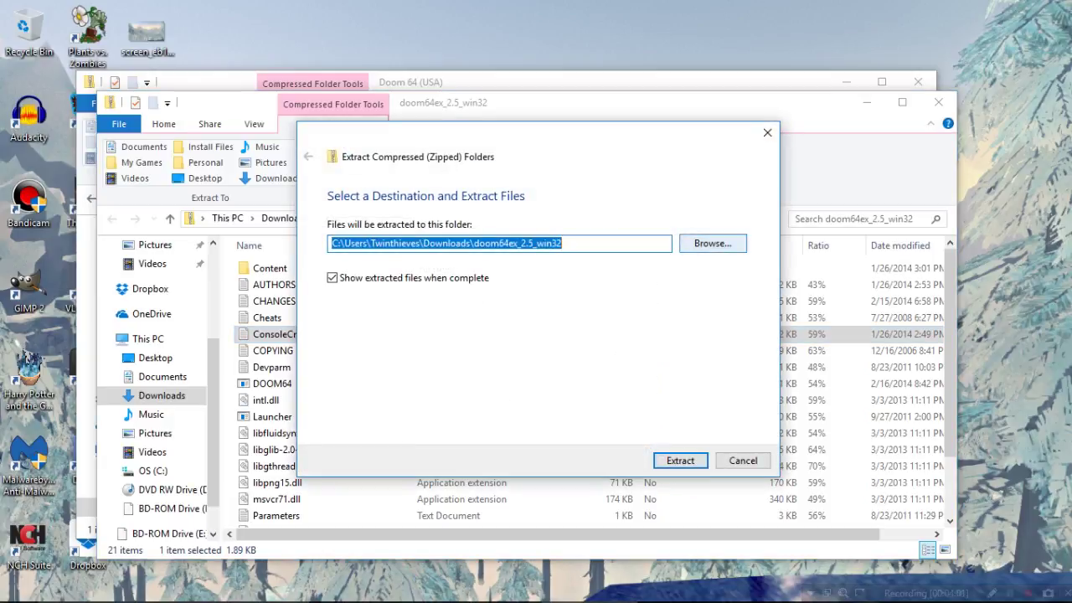
left_click(712, 243)
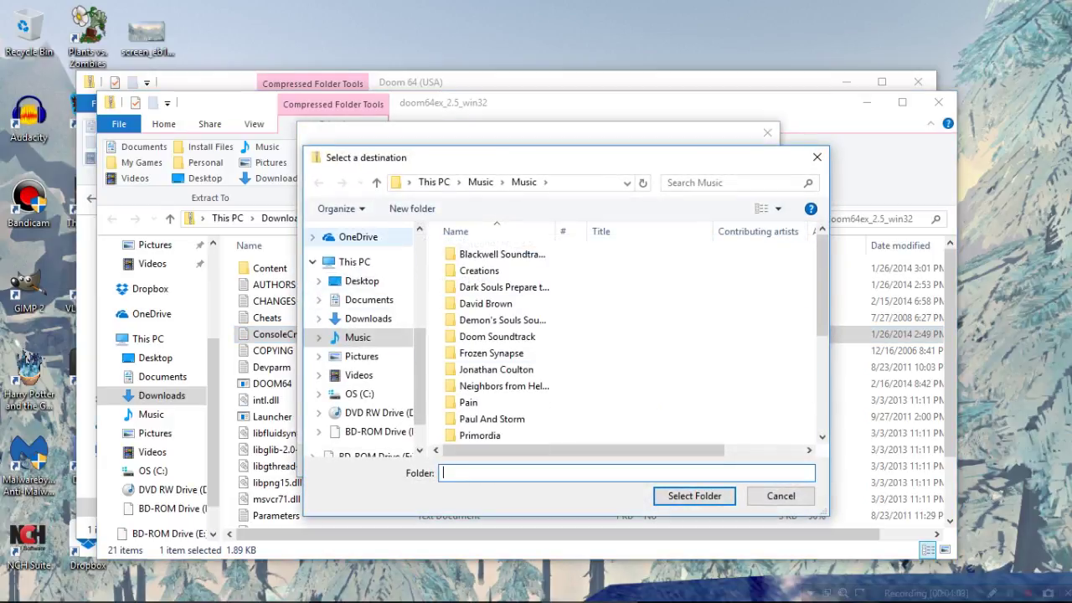
scroll(364, 344, "up", 2)
scroll(364, 343, "up", 1)
scroll(364, 343, "up", 2)
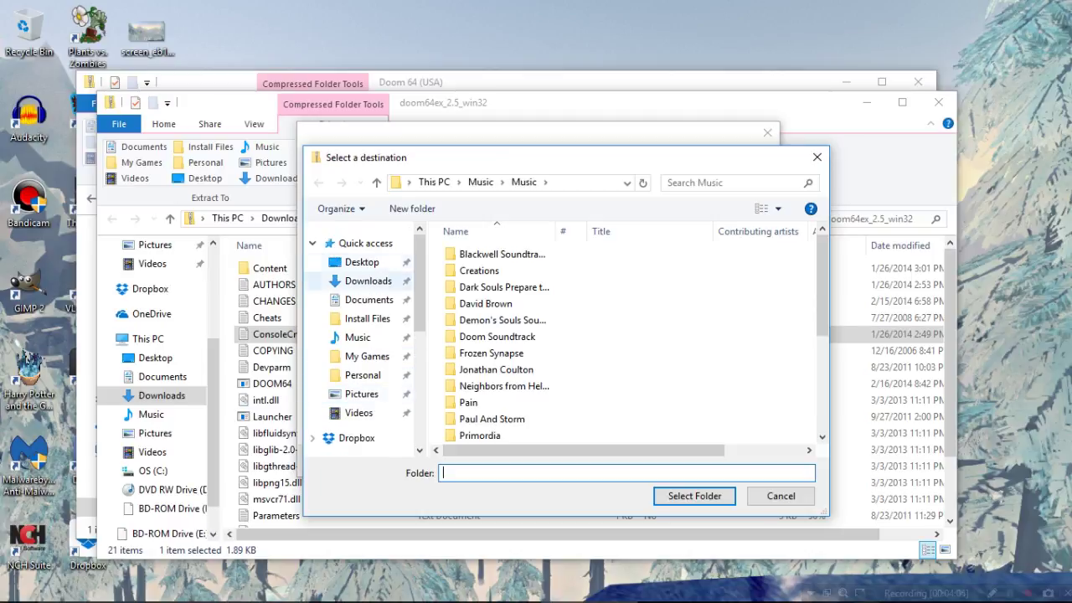
left_click(362, 263)
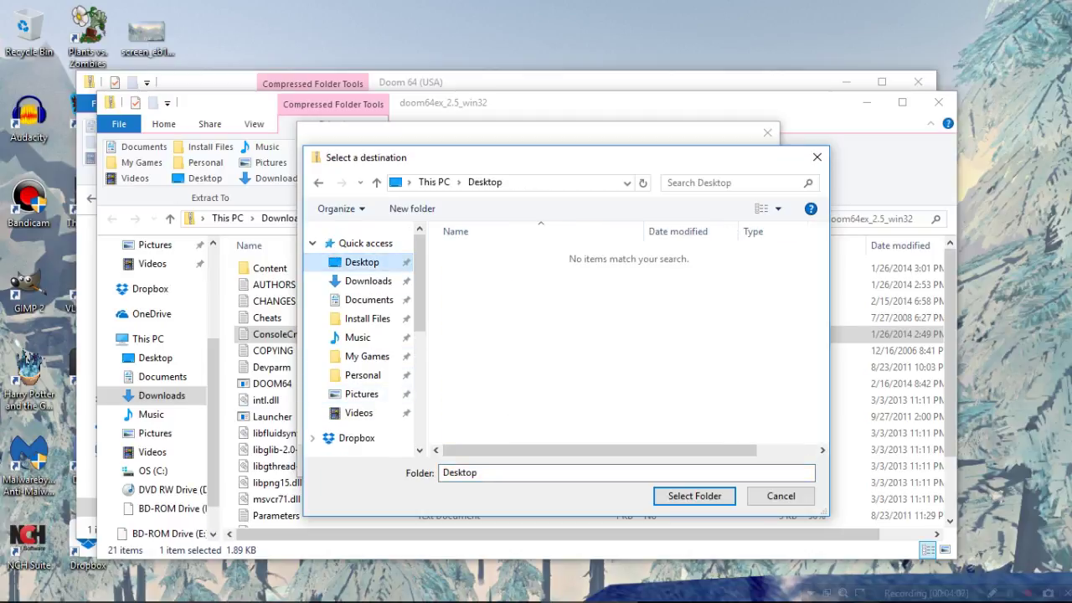
key("ctrl+shift+n")
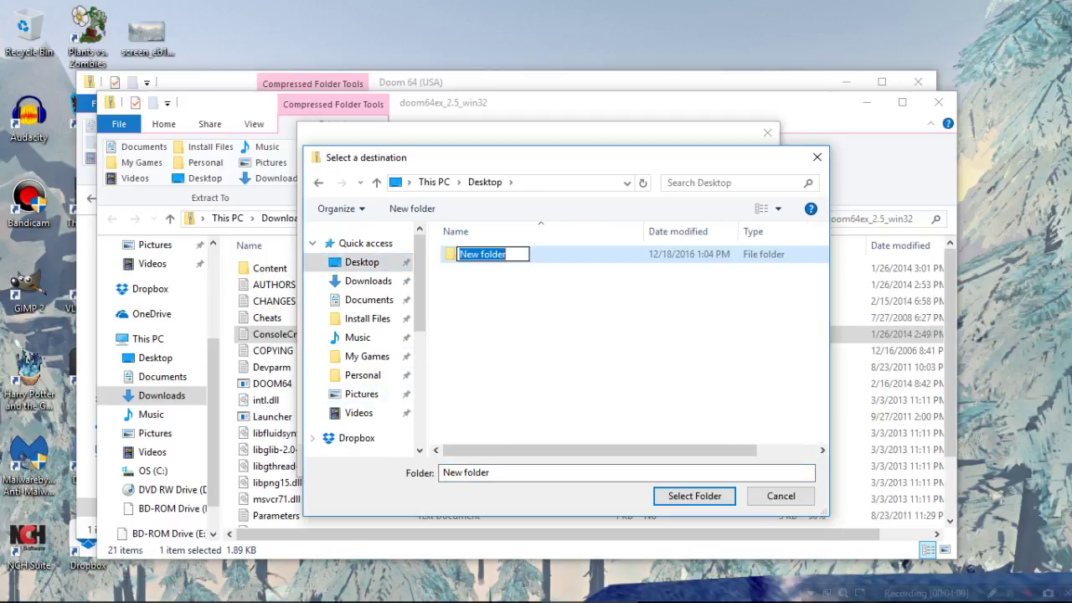
type("Doom 64EX")
key("Return")
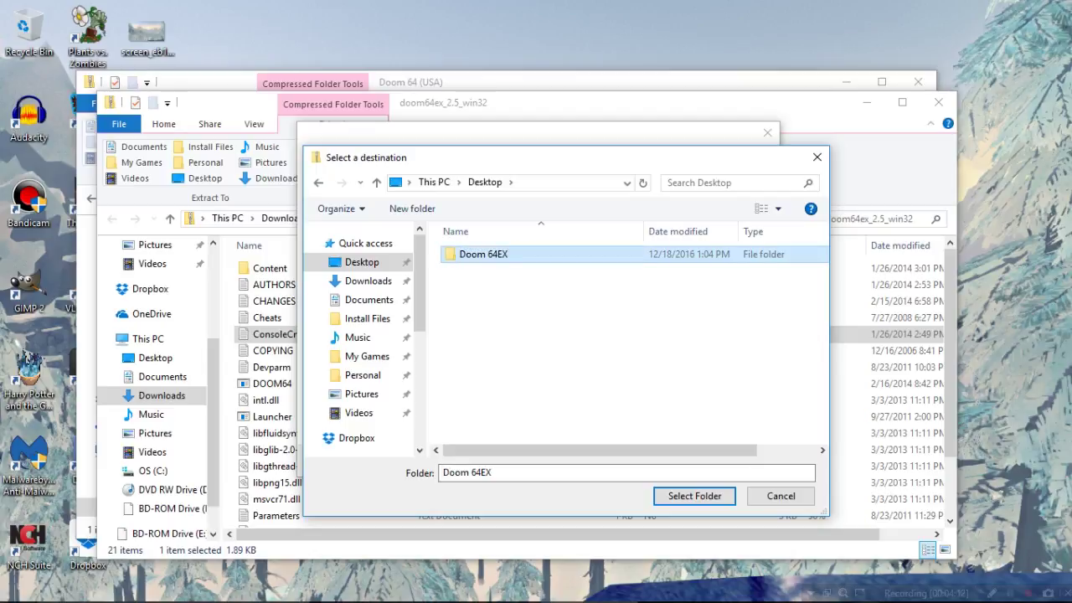
key("Return")
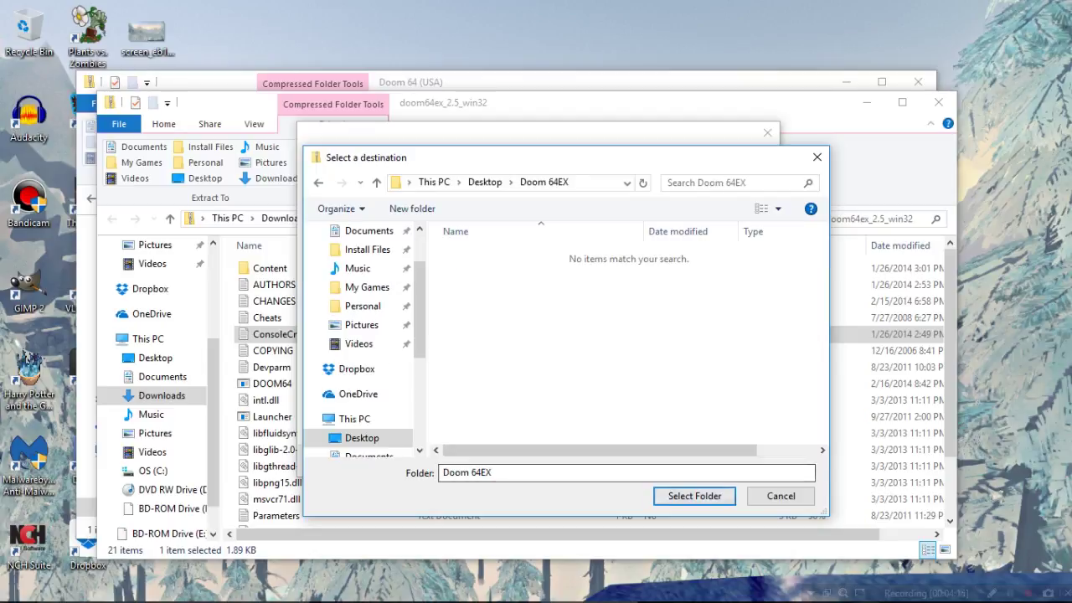
key("Return")
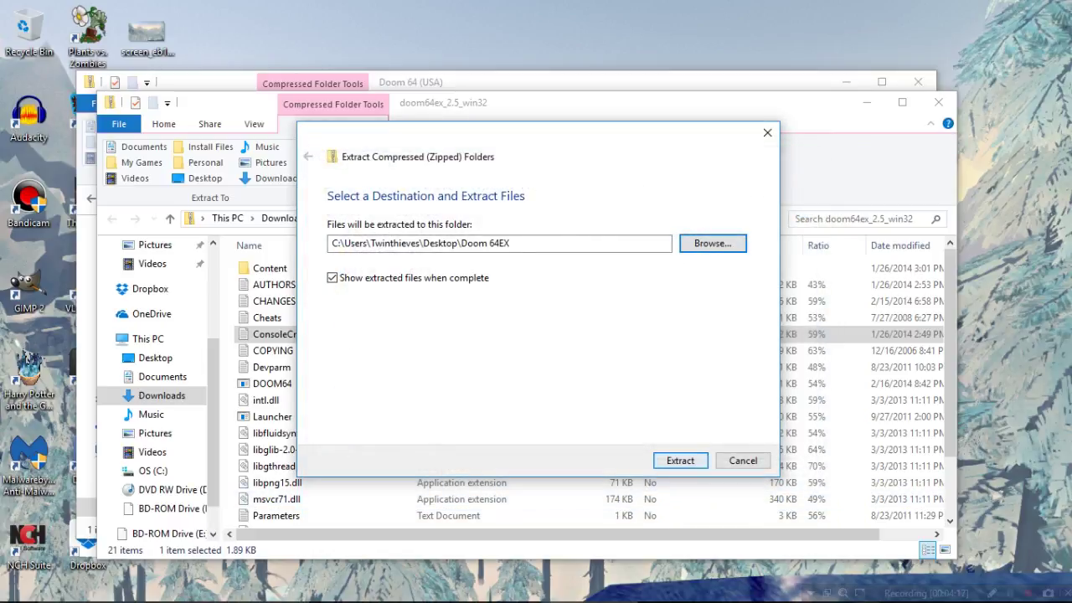
key("Return")
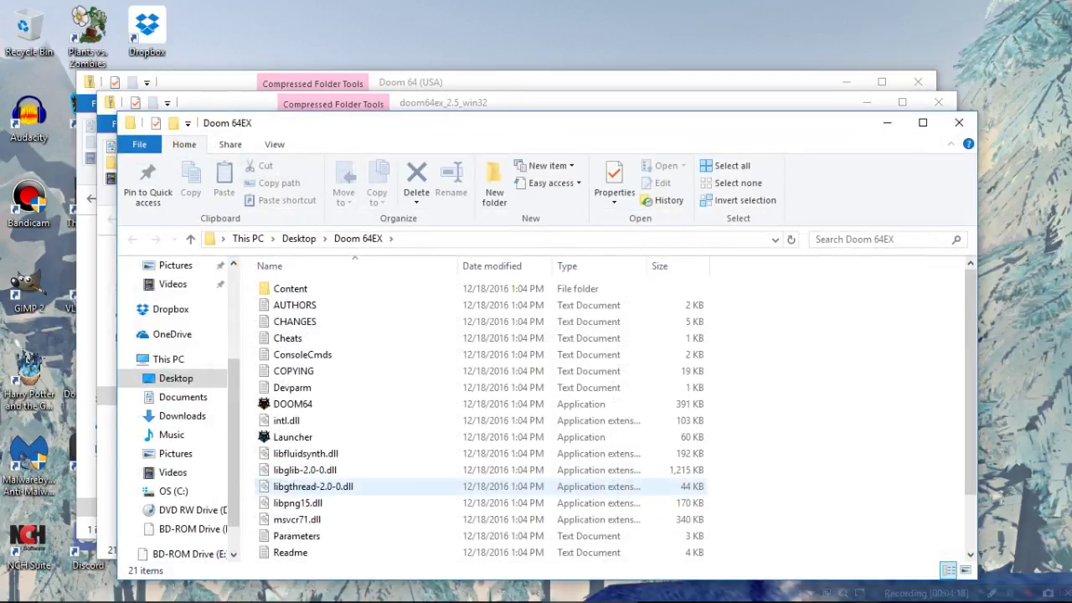
key("l")
scroll(482, 418, "down", 1)
key("Down")
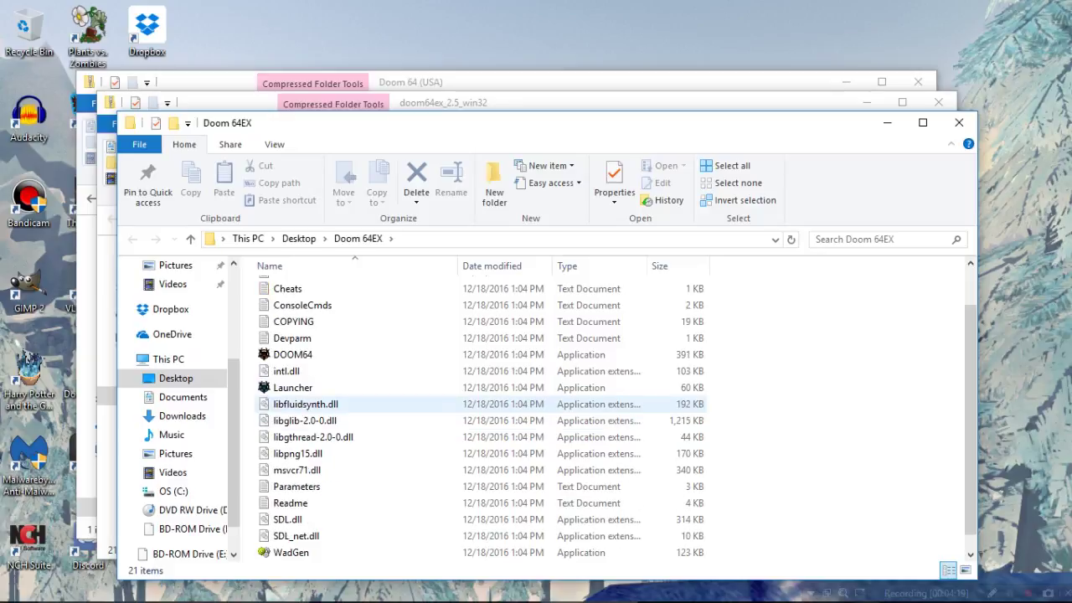
scroll(343, 406, "down", 1)
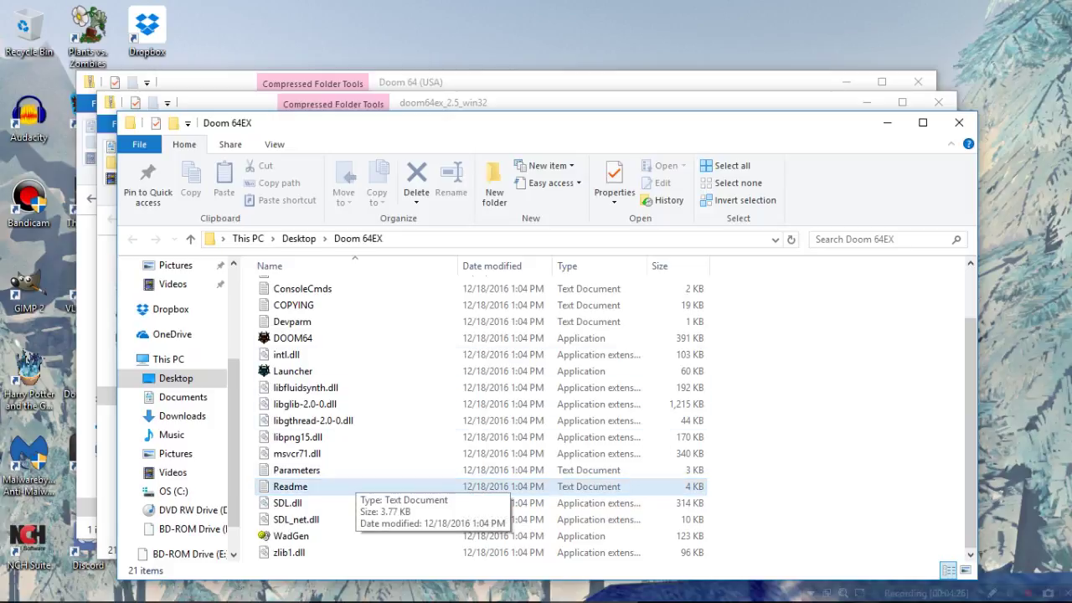
Step: Read the Readme's Installation section in Notepad, then return to the Doom 64 (USA) zip window
double_click(350, 484)
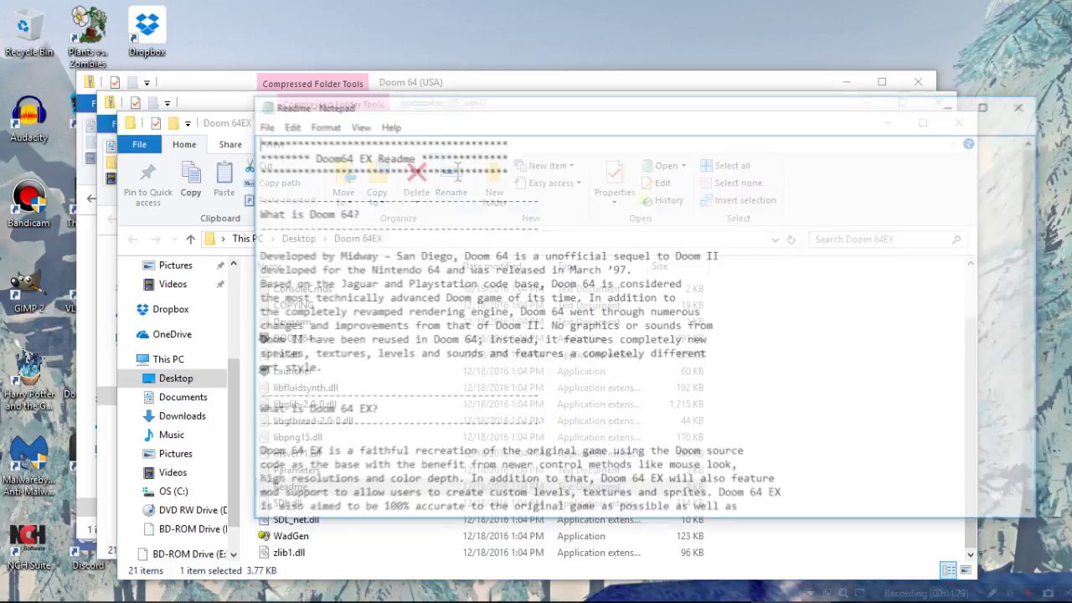
scroll(350, 484, "down", 3)
scroll(350, 484, "down", 1)
scroll(350, 484, "down", 4)
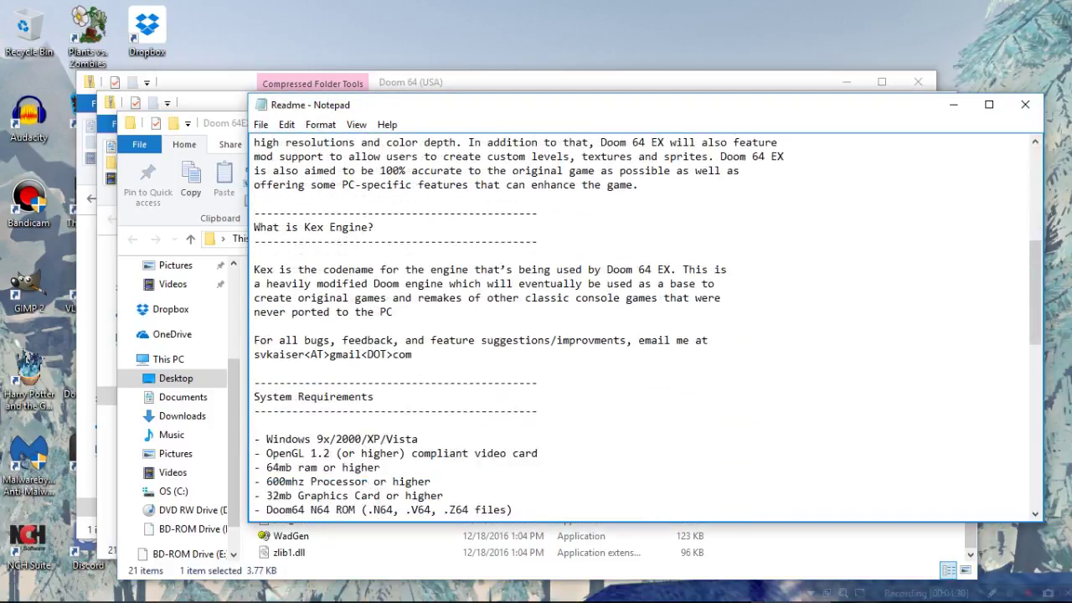
scroll(350, 484, "down", 2)
scroll(350, 484, "down", 3)
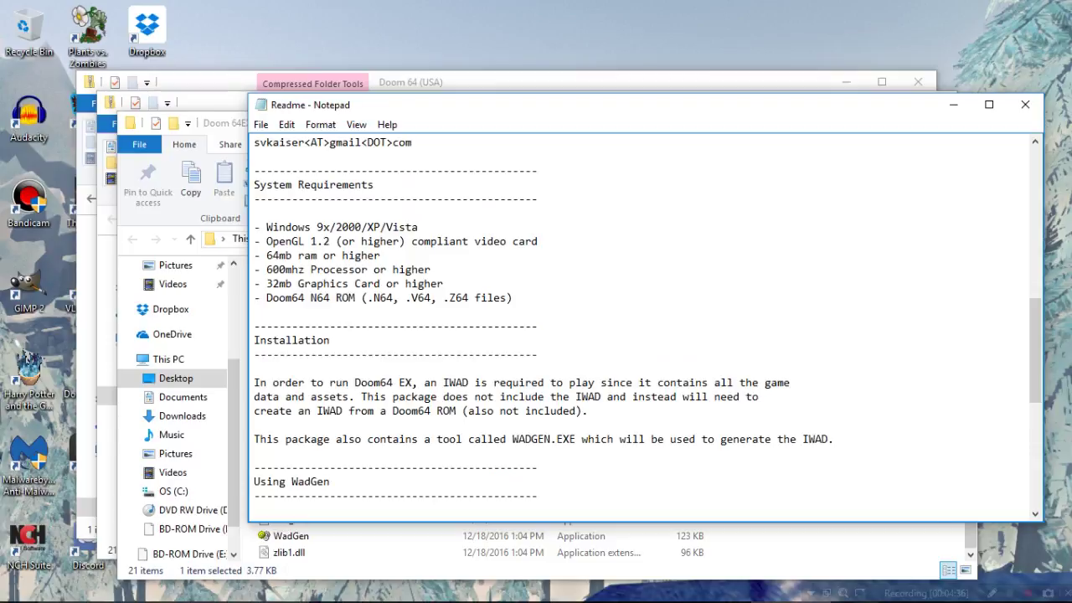
key("alt+Tab")
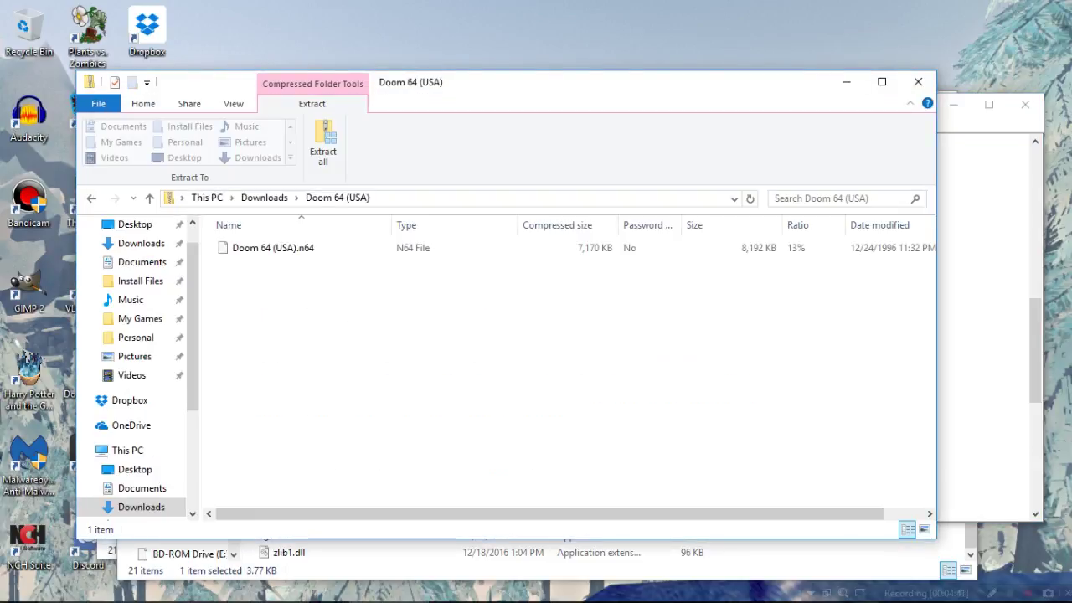
key("alt+Tab")
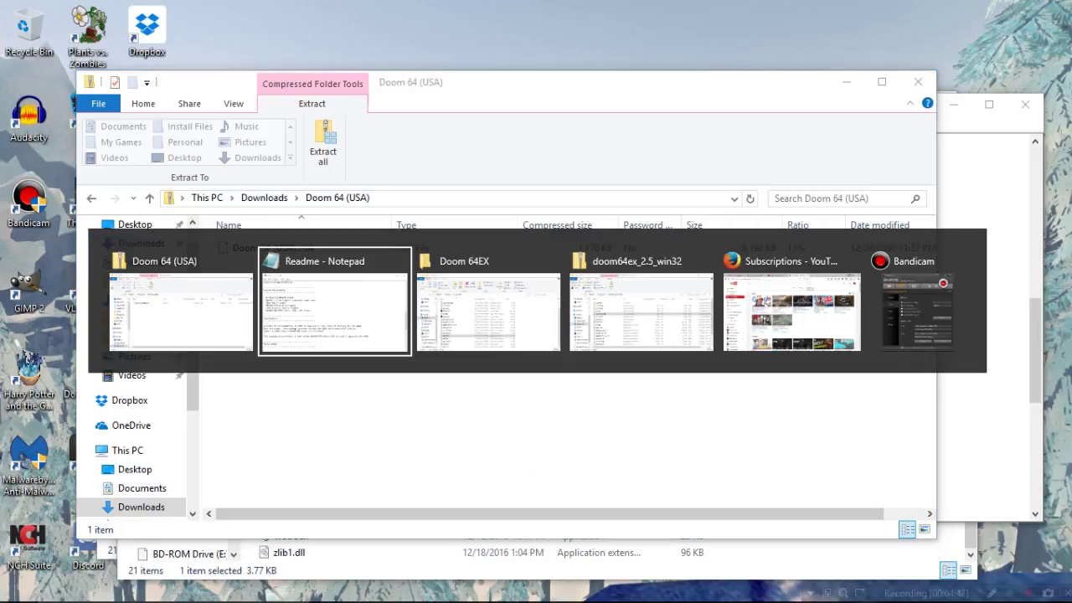
key("alt+Tab")
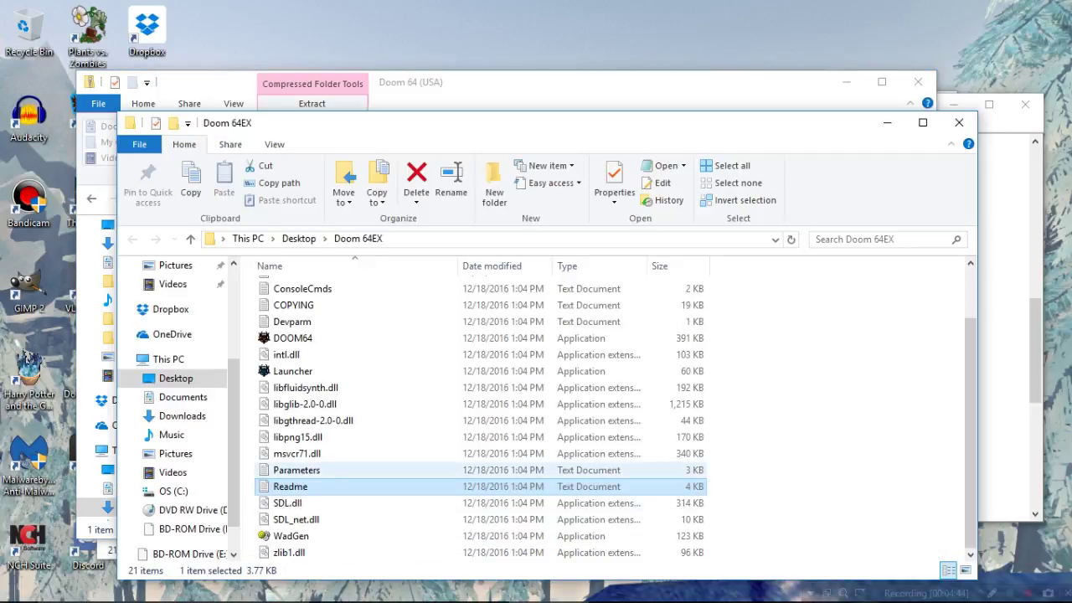
key("alt+Tab")
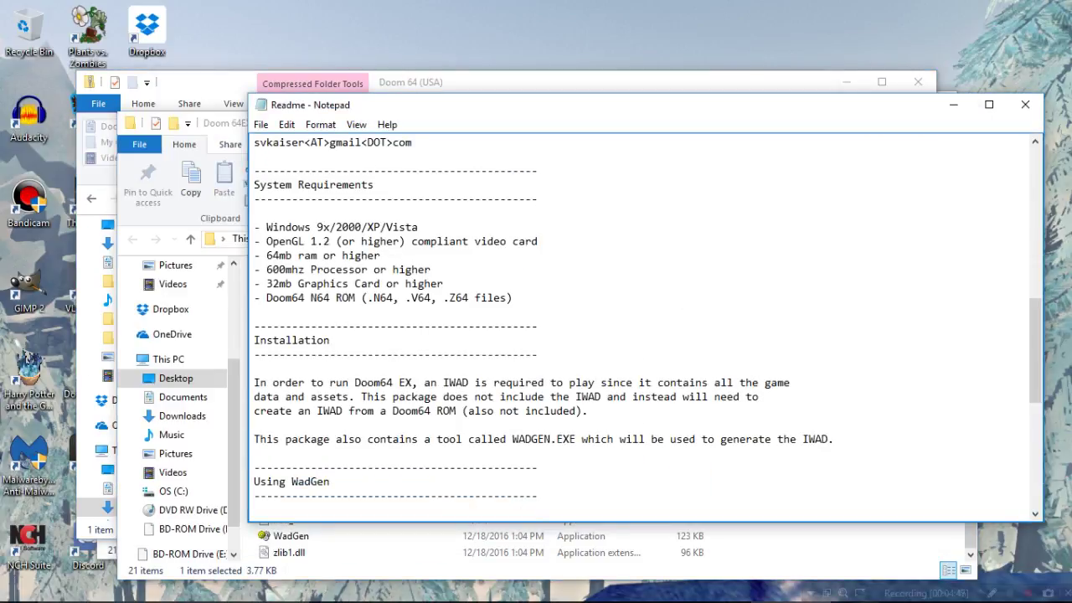
scroll(644, 327, "down", 1)
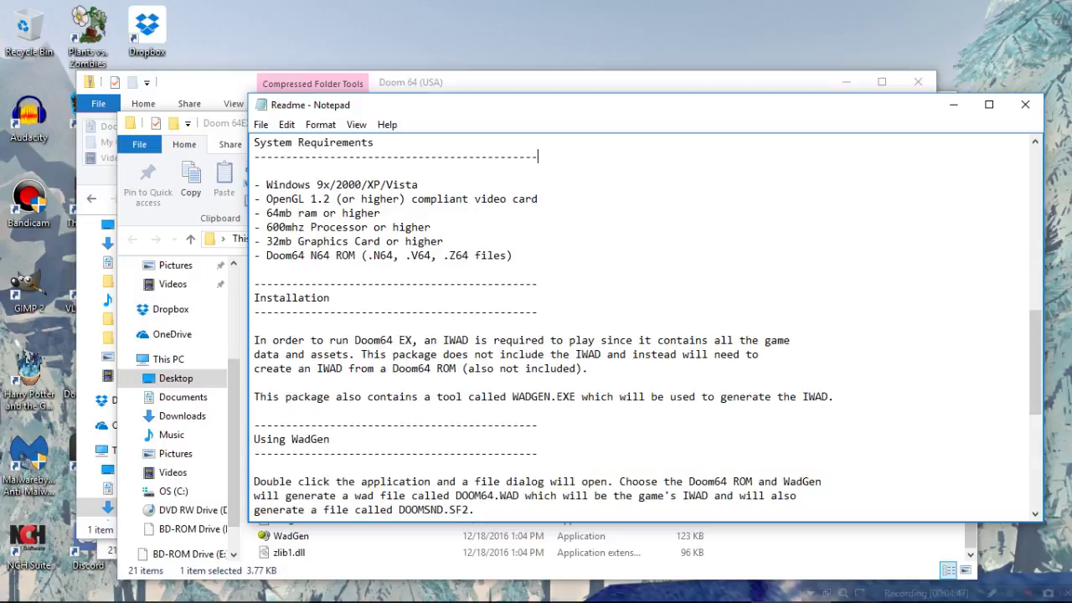
scroll(645, 326, "down", 1)
mouse_move(253, 297)
left_mouse_down()
mouse_move(734, 298)
mouse_move(758, 311)
mouse_move(588, 326)
left_mouse_up()
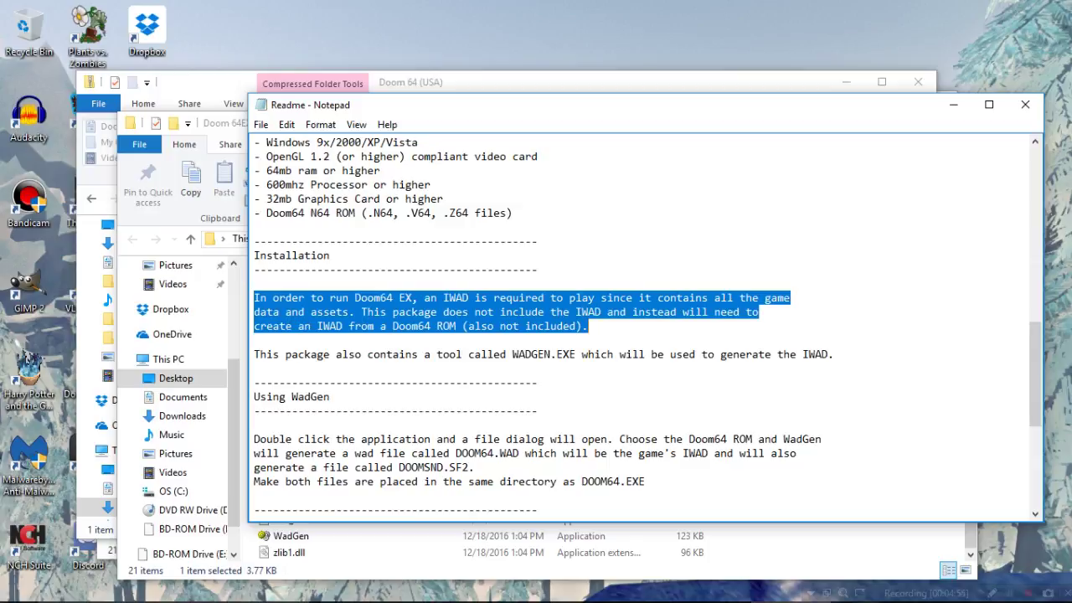
key("Down")
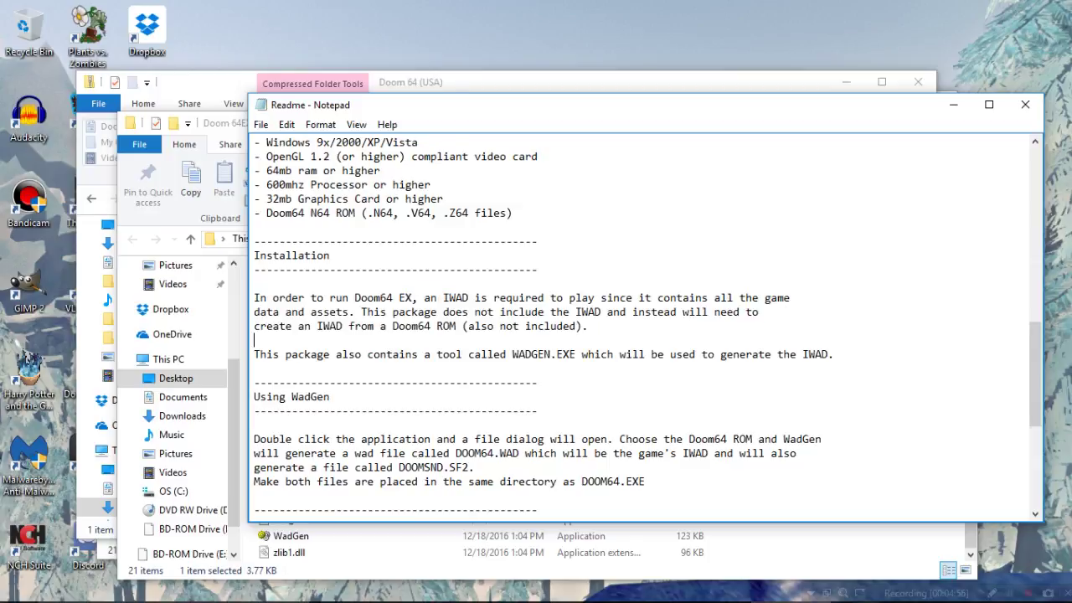
scroll(645, 326, "down", 1)
scroll(644, 326, "down", 1)
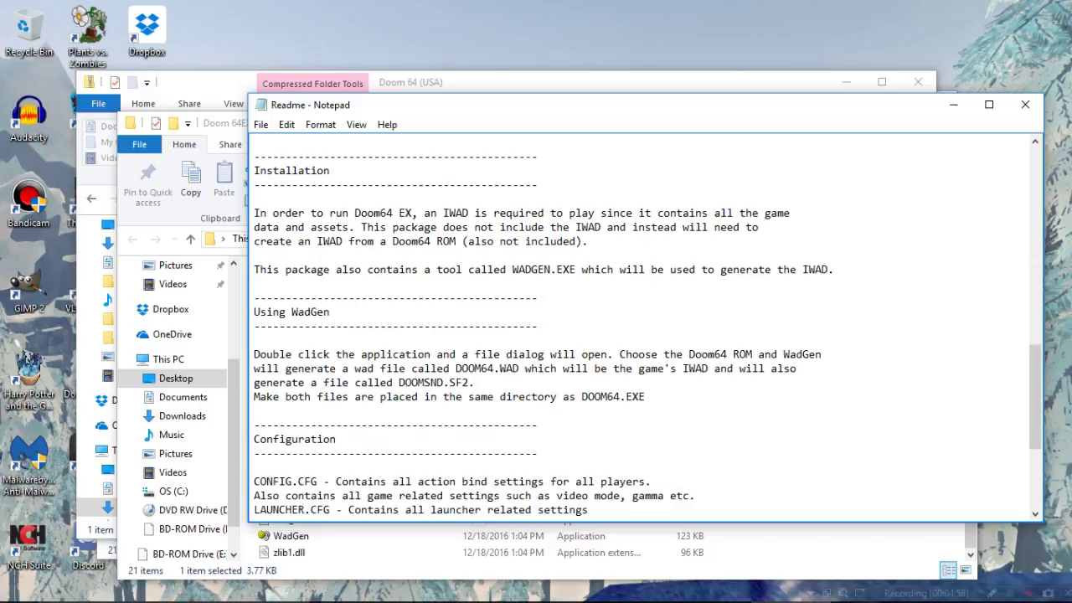
key("alt+Tab")
key("w")
key("alt+Tab")
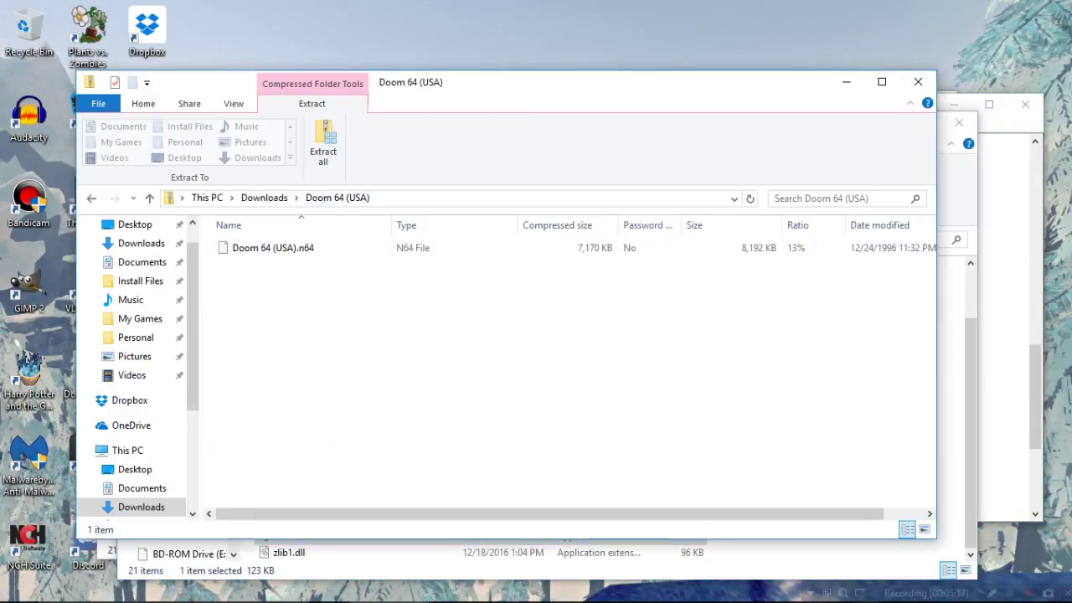
Step: Extract Doom 64 (USA).n64 from the zip into Desktop\Doom 64EX
left_click(323, 141)
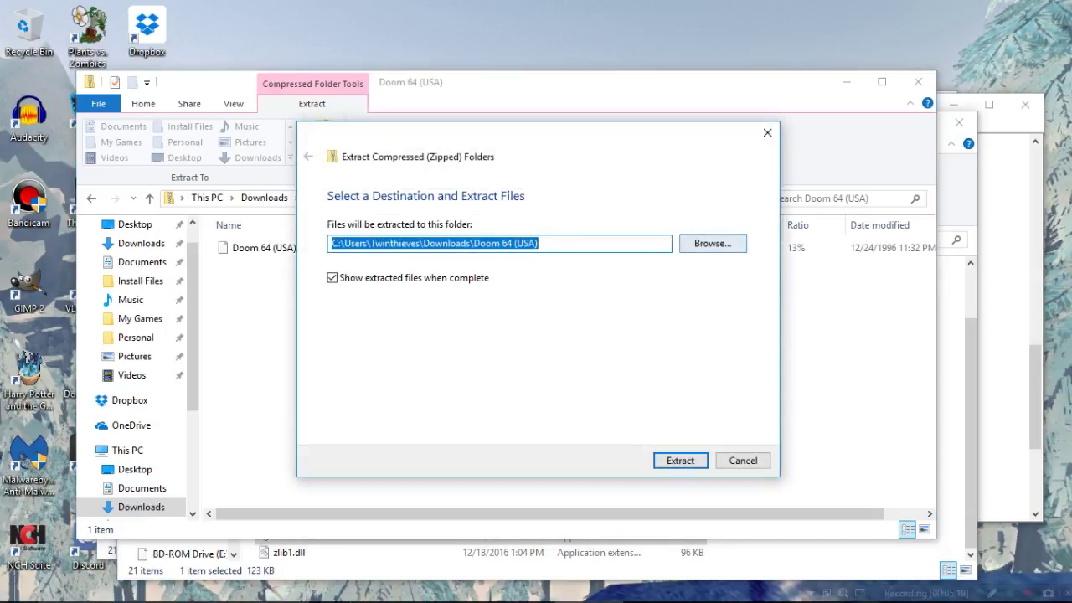
left_click(713, 242)
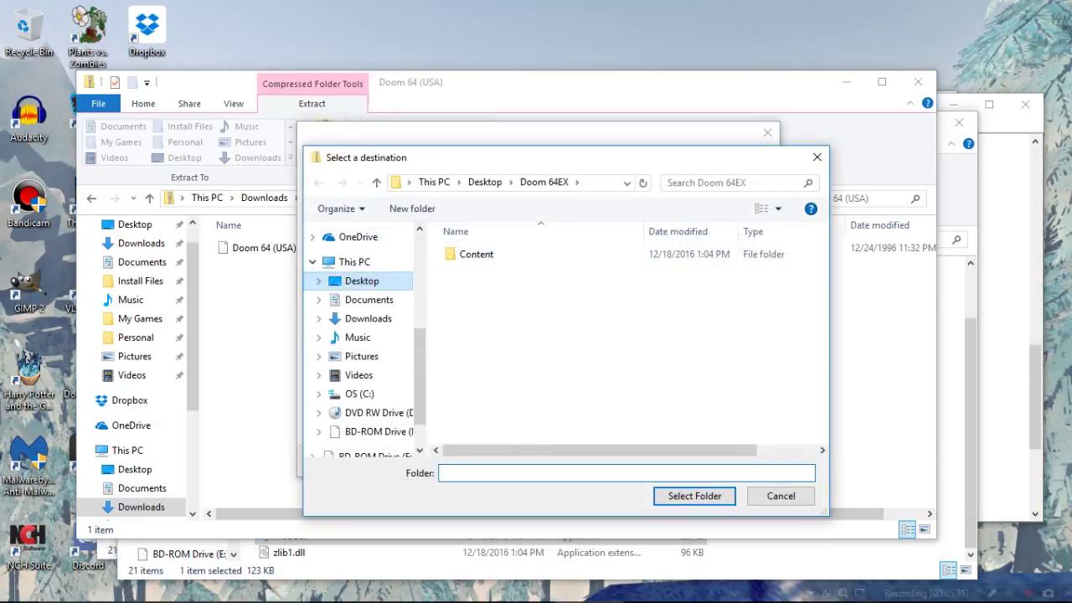
double_click(712, 254)
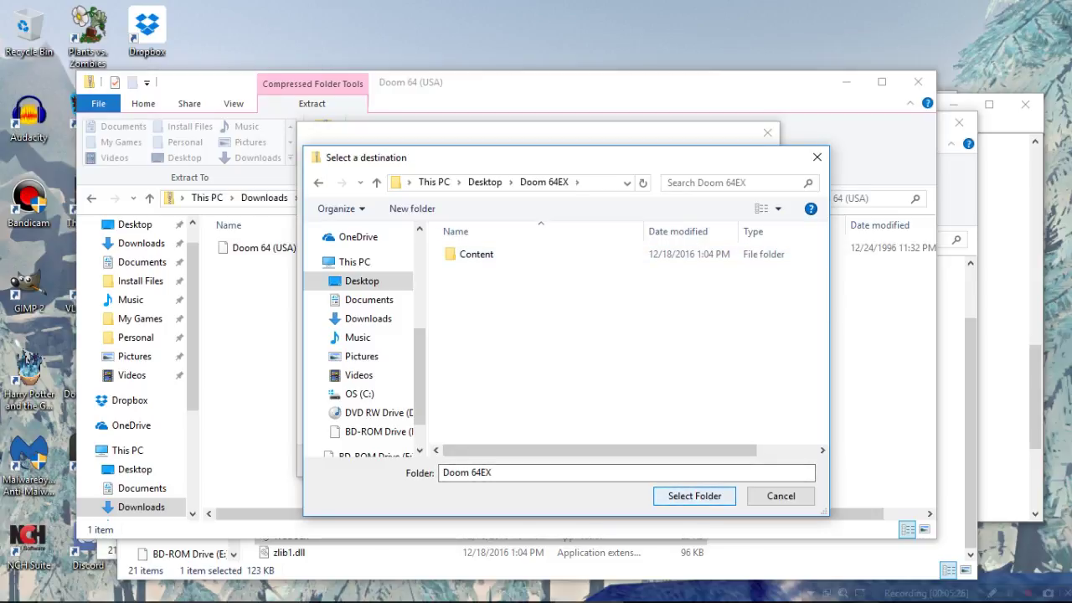
left_click(695, 496)
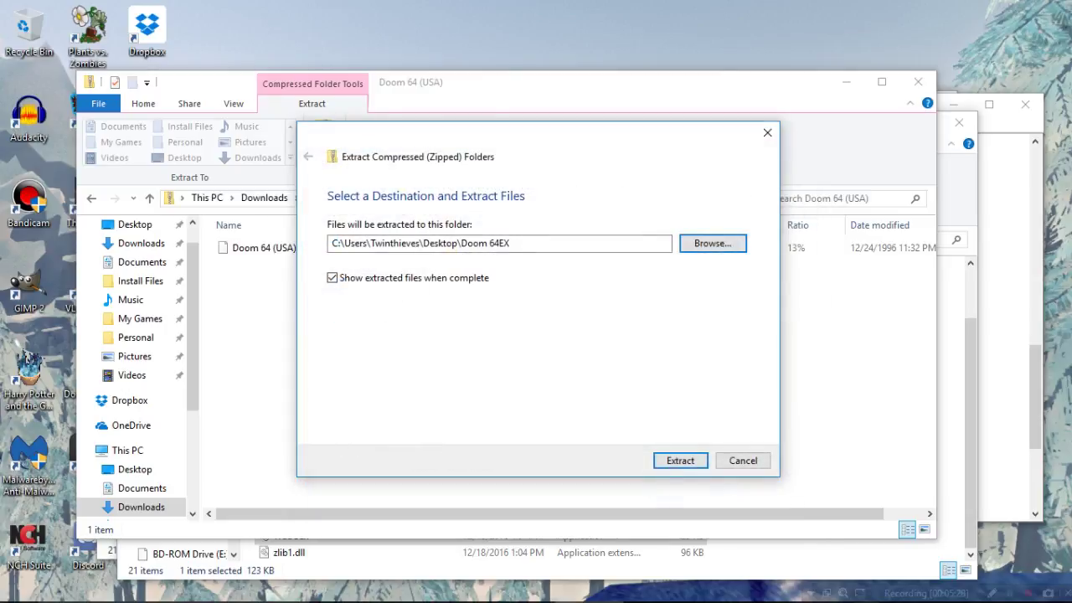
left_click(680, 460)
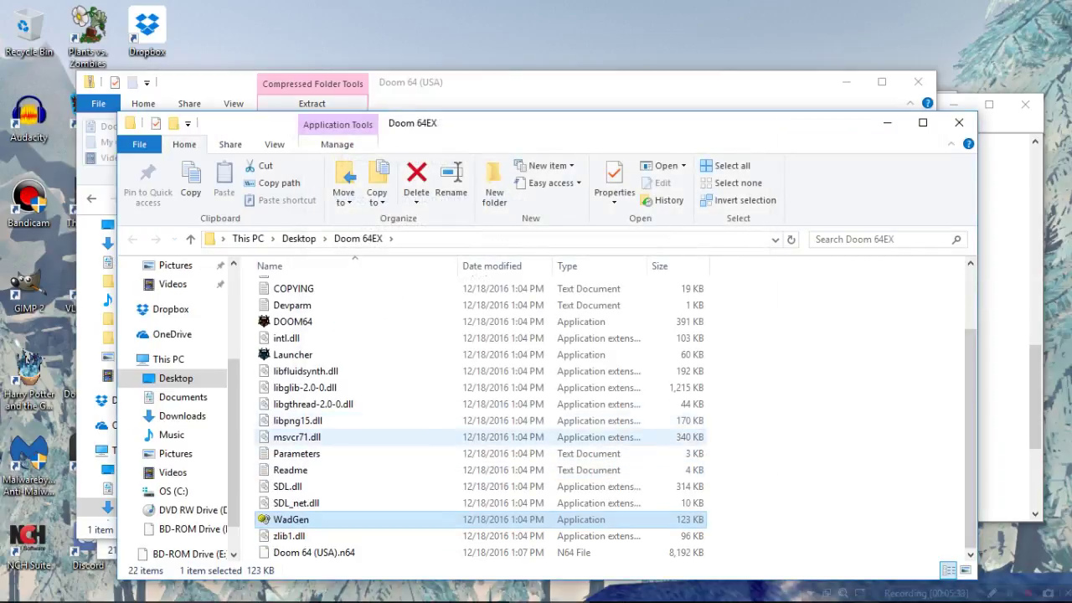
Step: Run WadGen.exe and build DOOM64.WAD and DOOMSND.SF2 from Doom 64 (USA).n64
scroll(482, 419, "up", 2)
scroll(481, 418, "down", 2)
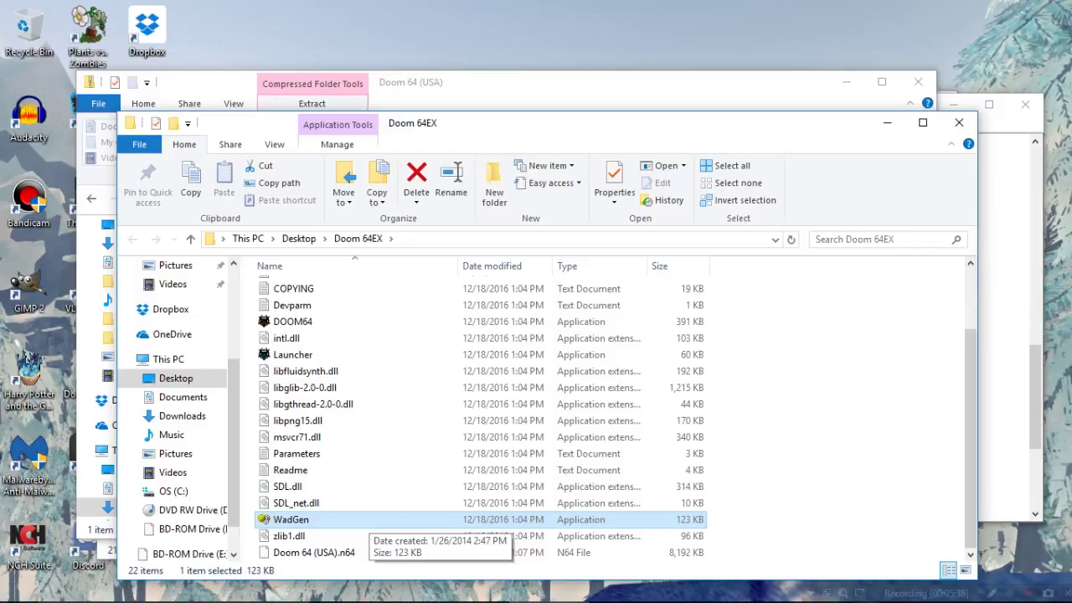
key("Return")
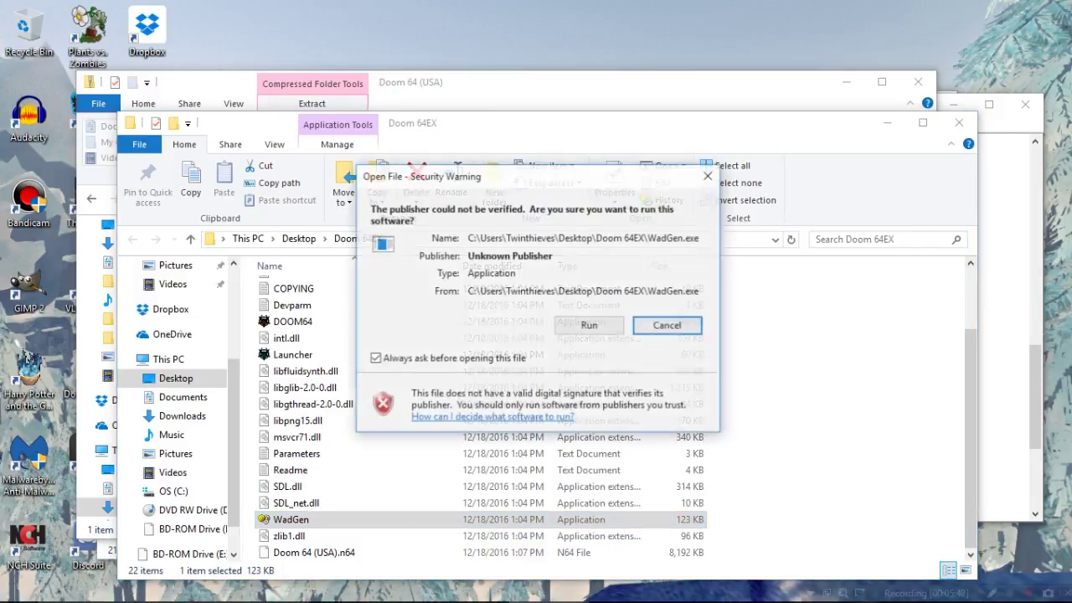
key("Return")
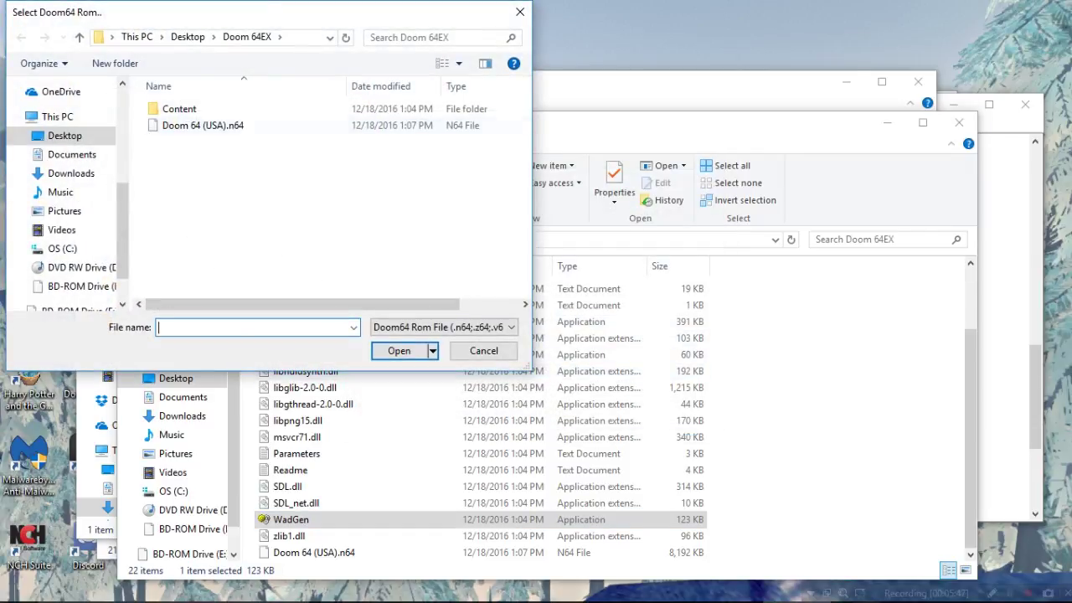
left_click(251, 126)
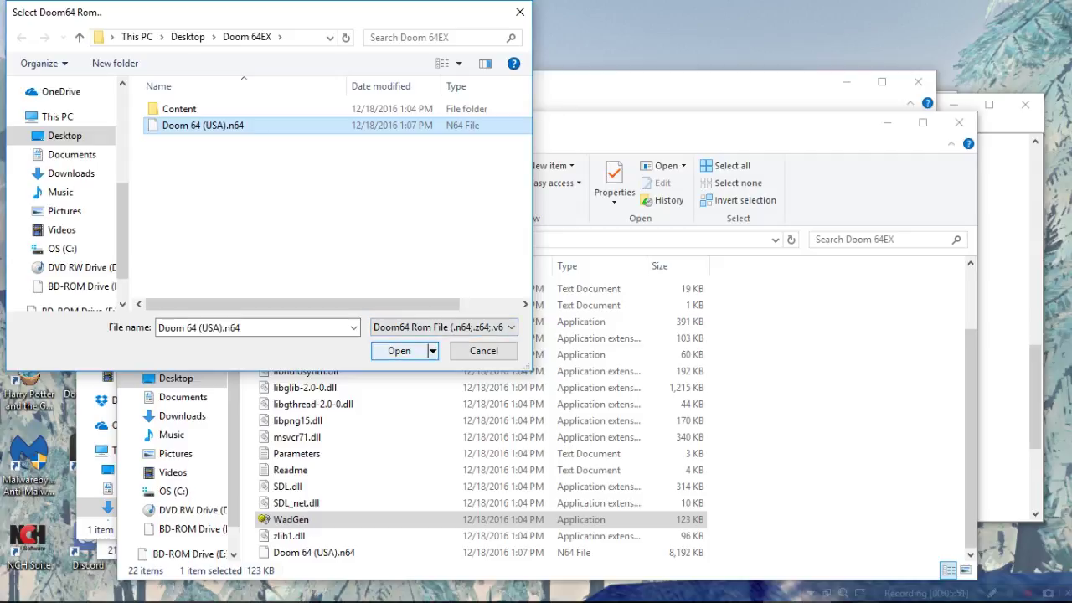
left_click(399, 350)
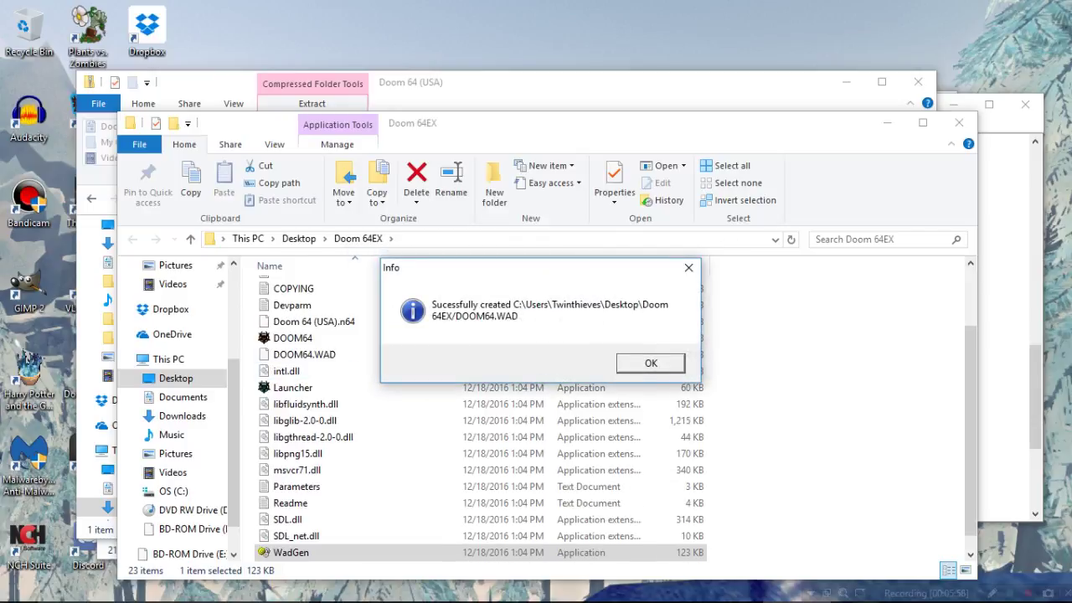
left_click(650, 362)
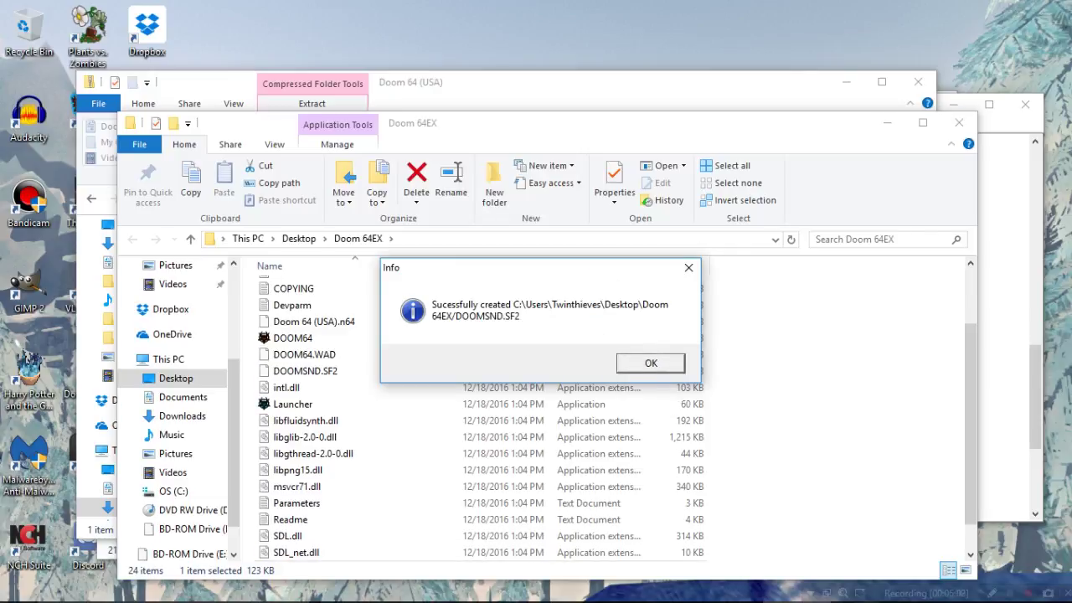
Step: Dismiss the DOOMSND.SF2 success message and run Launcher.exe past the unverified-publisher warning
left_click(651, 363)
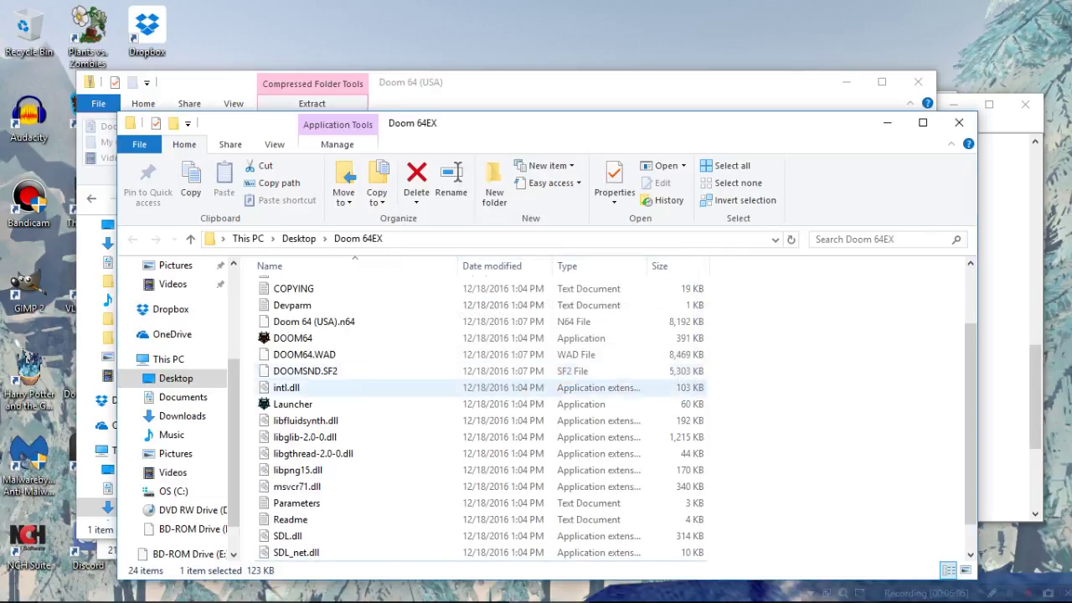
scroll(377, 394, "down", 1)
scroll(422, 421, "up", 1)
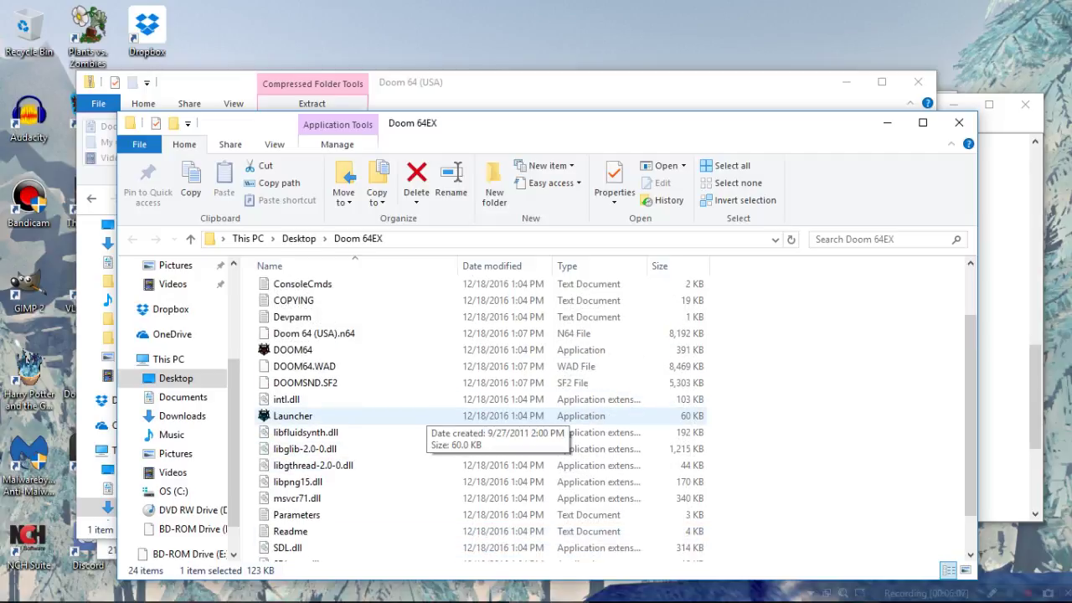
double_click(423, 416)
left_click(589, 324)
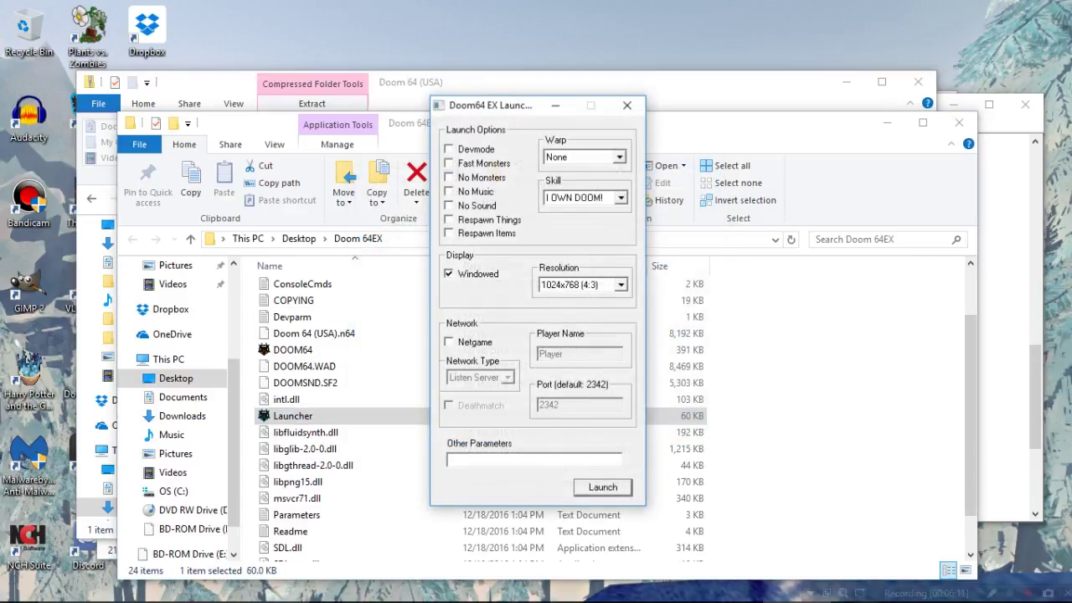
Step: Keep the I OWN DOOM! difficulty, leaving the resolution list unchanged
left_click(620, 197)
left_click(573, 232)
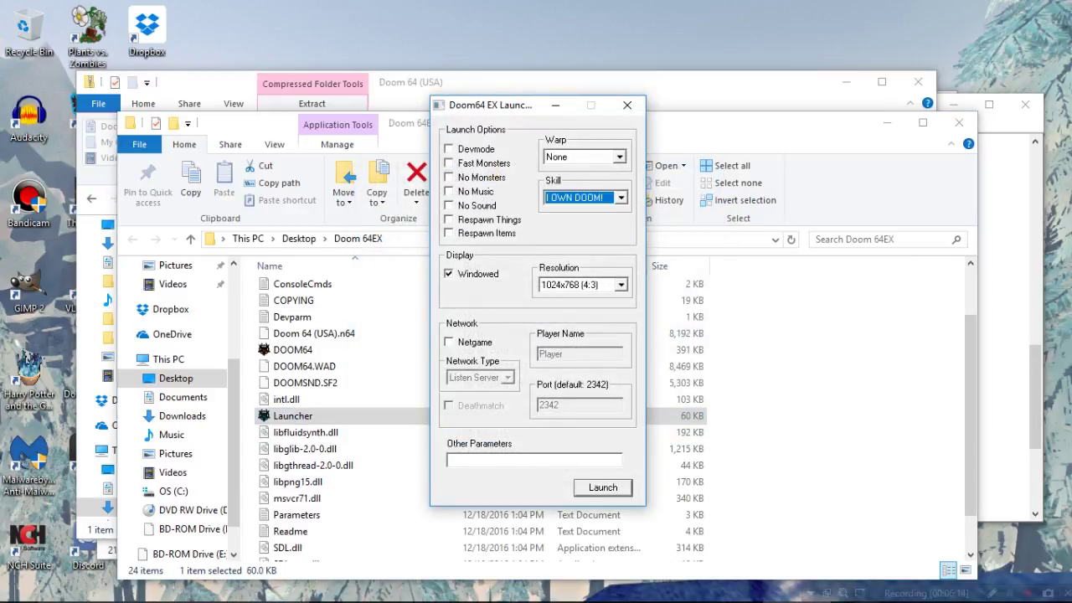
left_click(620, 285)
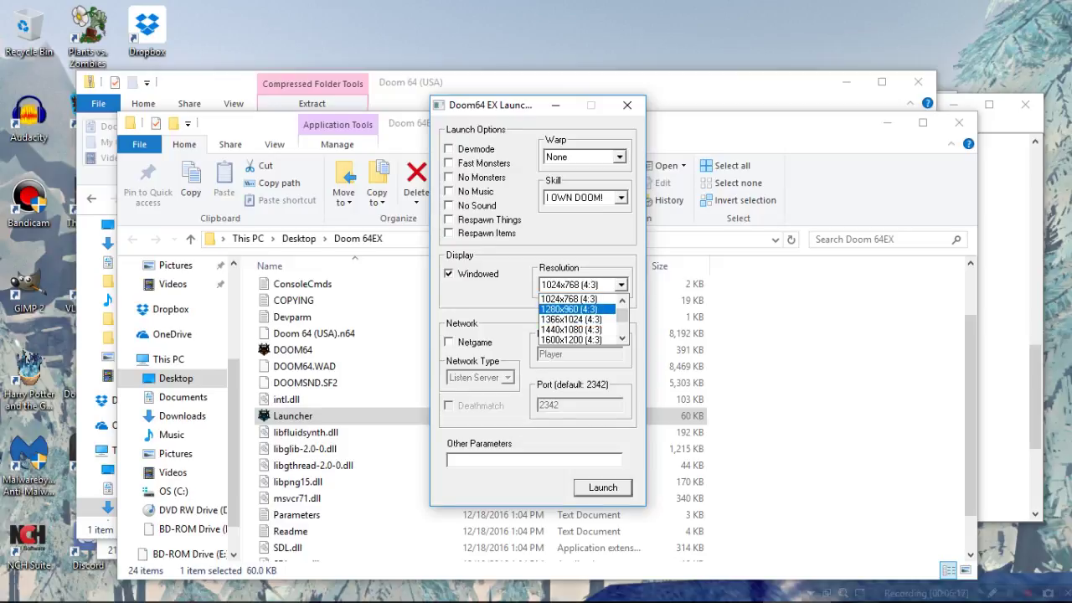
key("Escape")
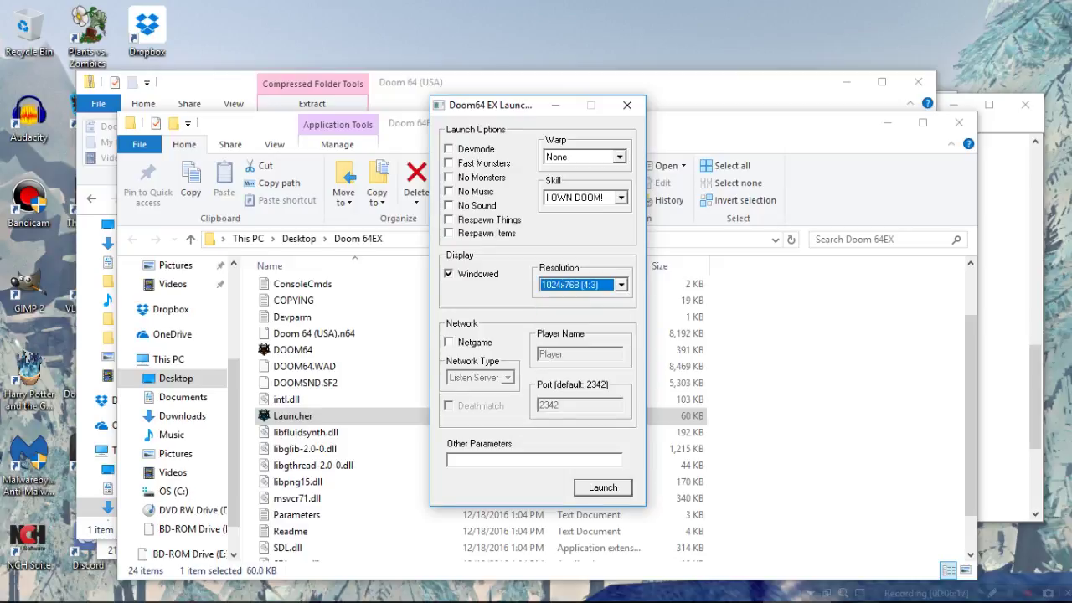
Step: Uncheck Windowed, keep 1024x768 (4:3) resolution, and close the launcher to save launcher.cfg
left_click(448, 273)
left_click(620, 284)
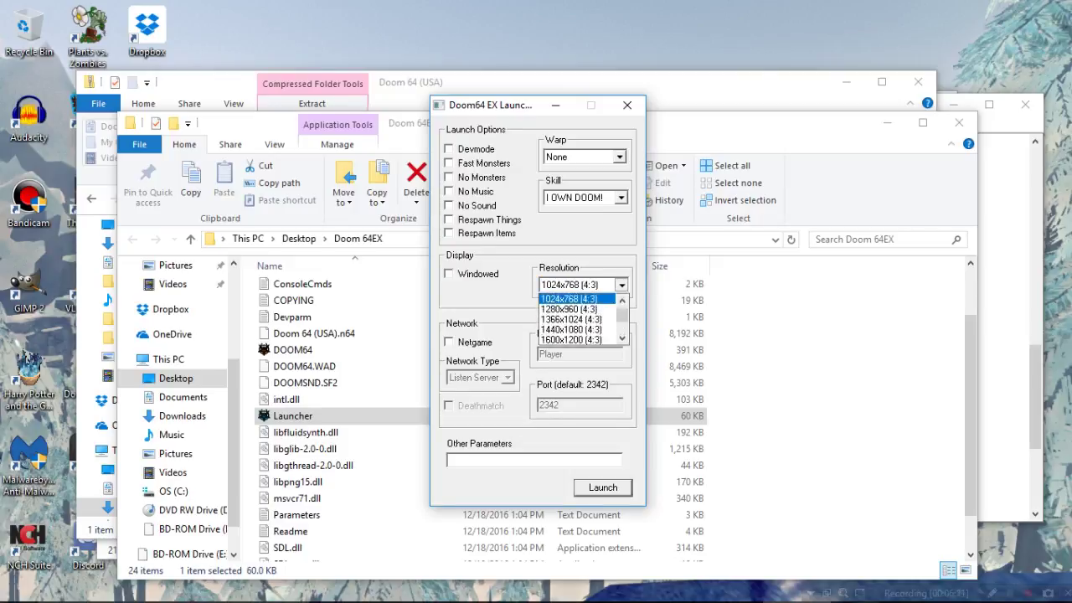
scroll(578, 319, "down", 2)
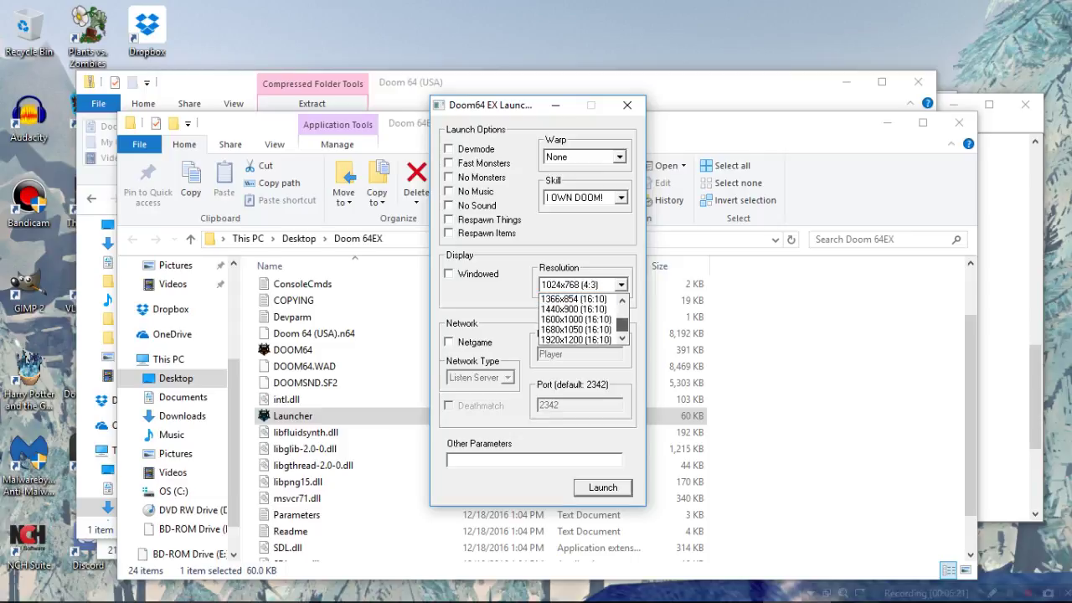
scroll(578, 319, "down", 2)
scroll(577, 319, "up", 3)
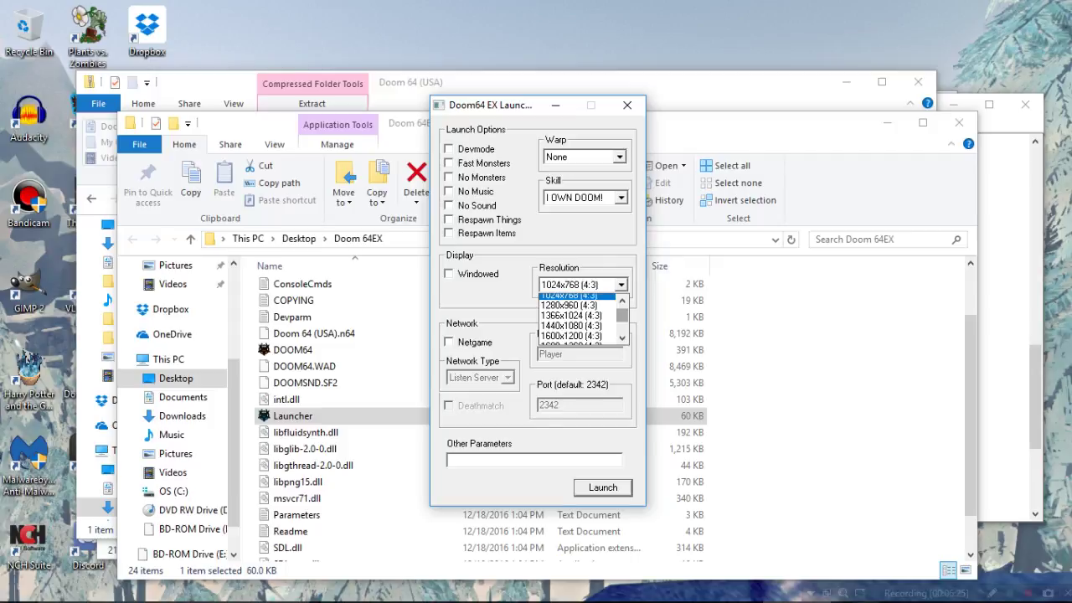
left_click(578, 296)
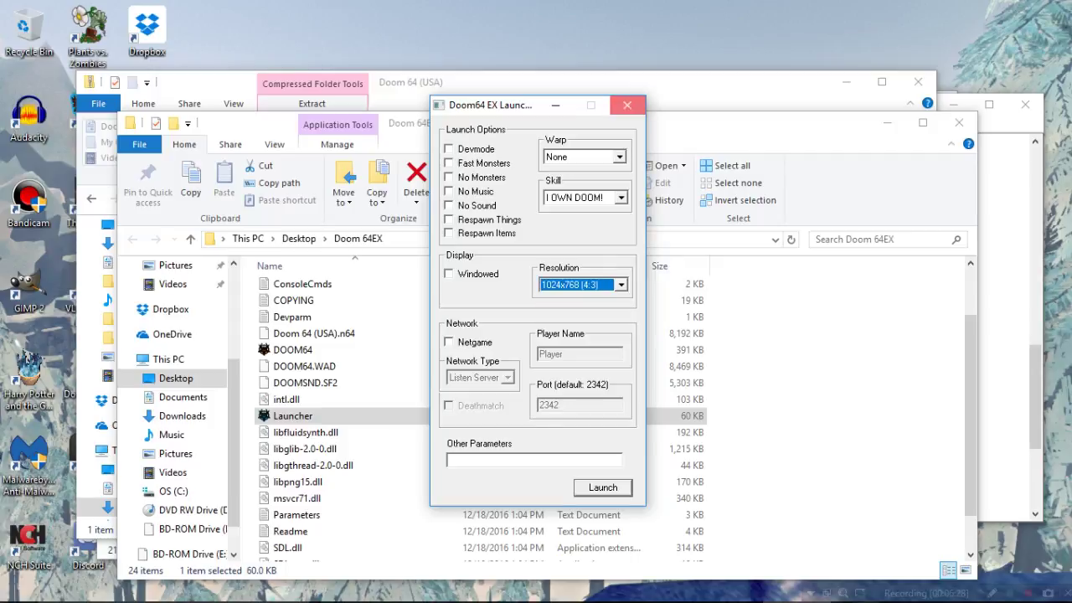
left_click(626, 105)
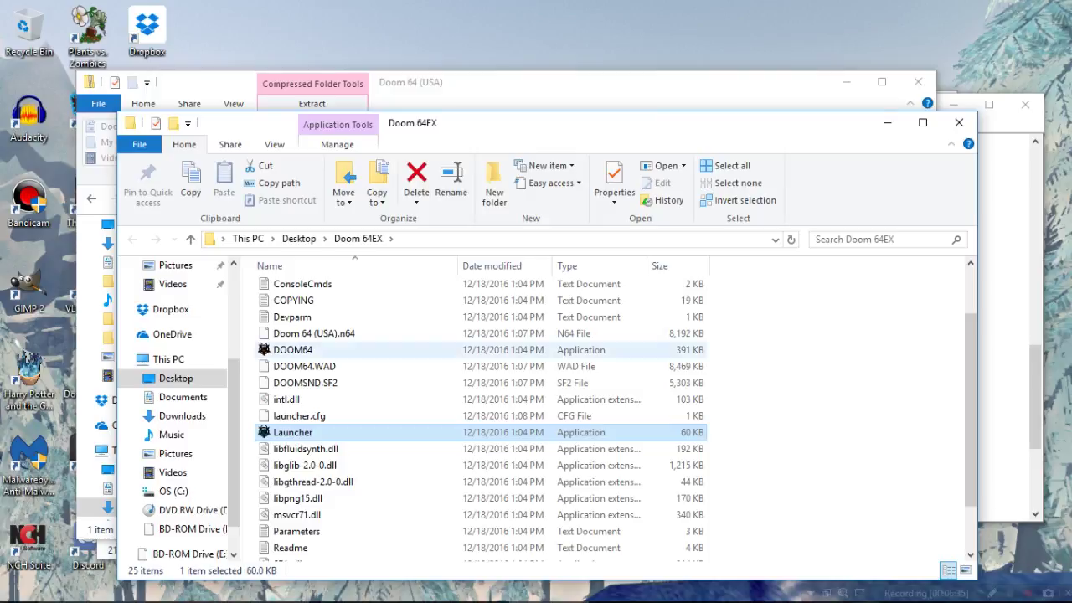
Step: Reopen Launcher.exe, review the resolution list without changing it, and launch Doom64 EX fullscreen
double_click(293, 432)
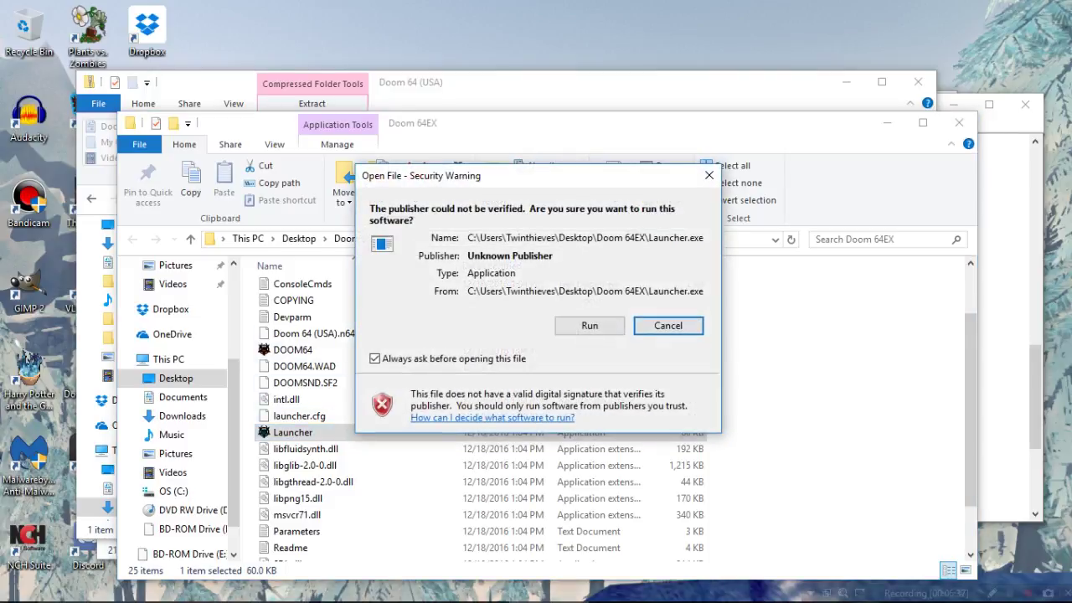
left_click(589, 325)
left_click(621, 284)
scroll(621, 337, "down", 1)
scroll(622, 338, "down", 1)
scroll(621, 338, "down", 2)
scroll(621, 338, "down", 1)
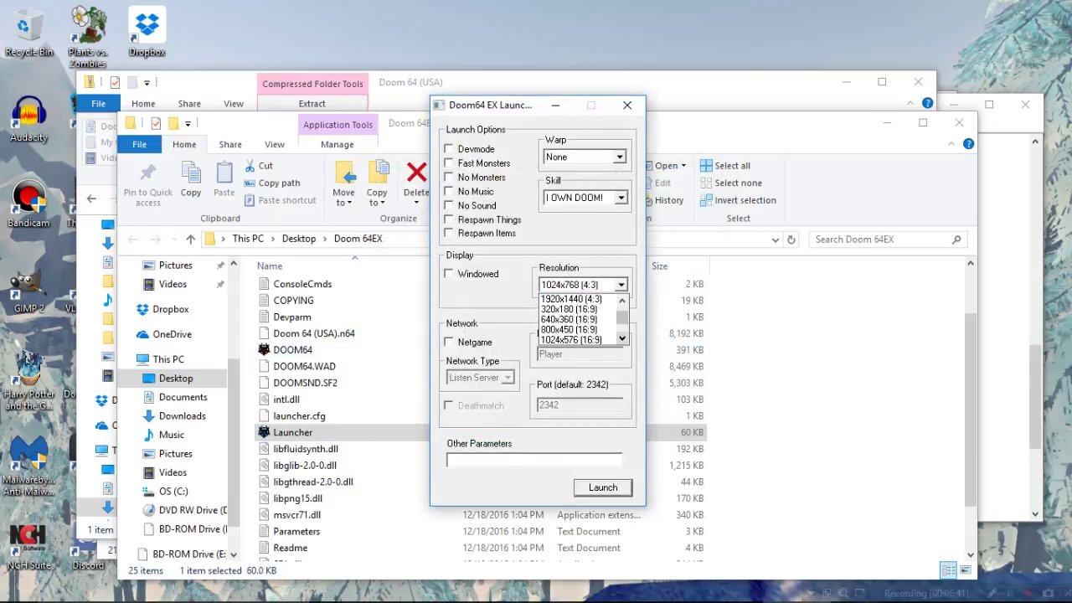
scroll(577, 339, "down", 1)
scroll(578, 339, "down", 2)
key("Escape")
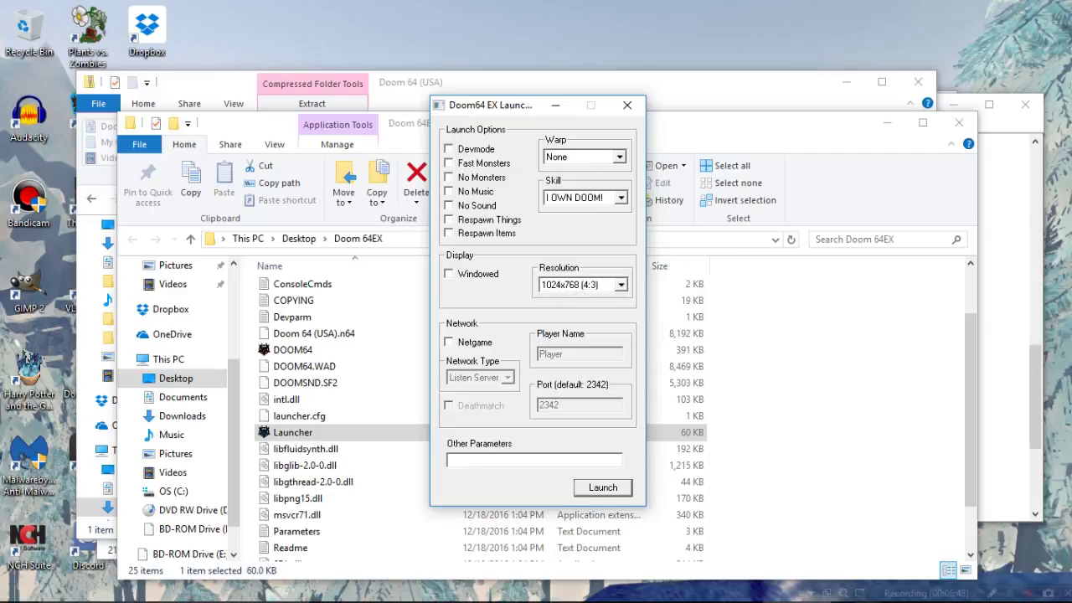
key("Return")
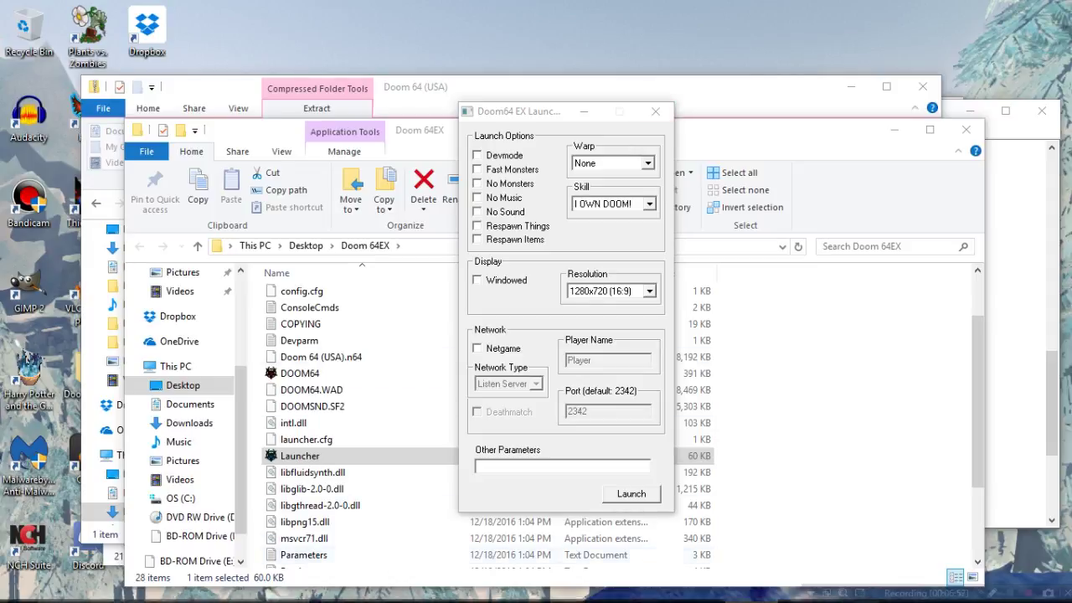
Step: Leave the fullscreen Doom64 EX title scene for the Windows desktop with Alt+Tab
key("alt+Tab")
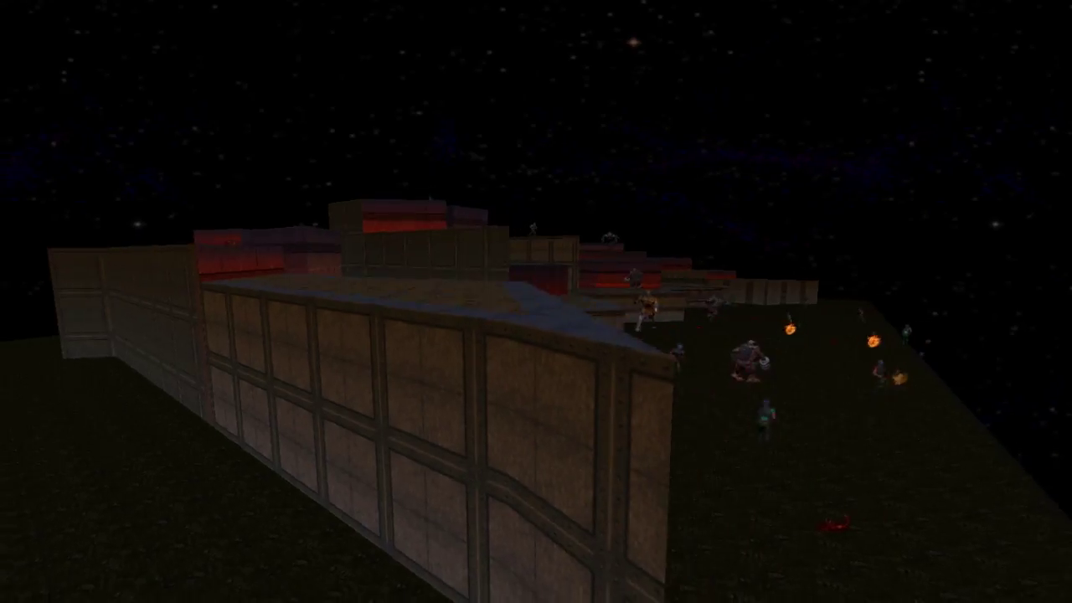